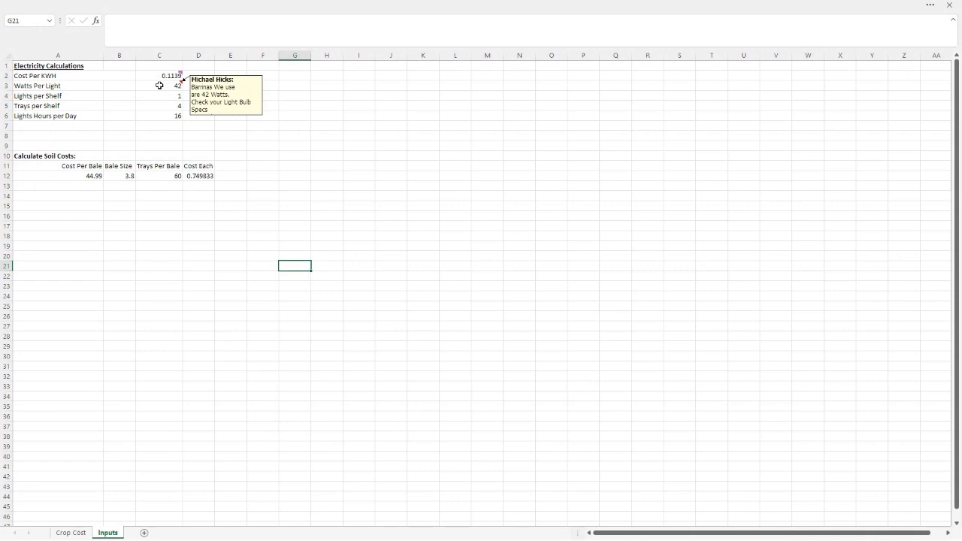
Review the electricity inputs for lights, trays and light hours, and the soil bale size, trays per bale and cost each formula
left_click(161, 95)
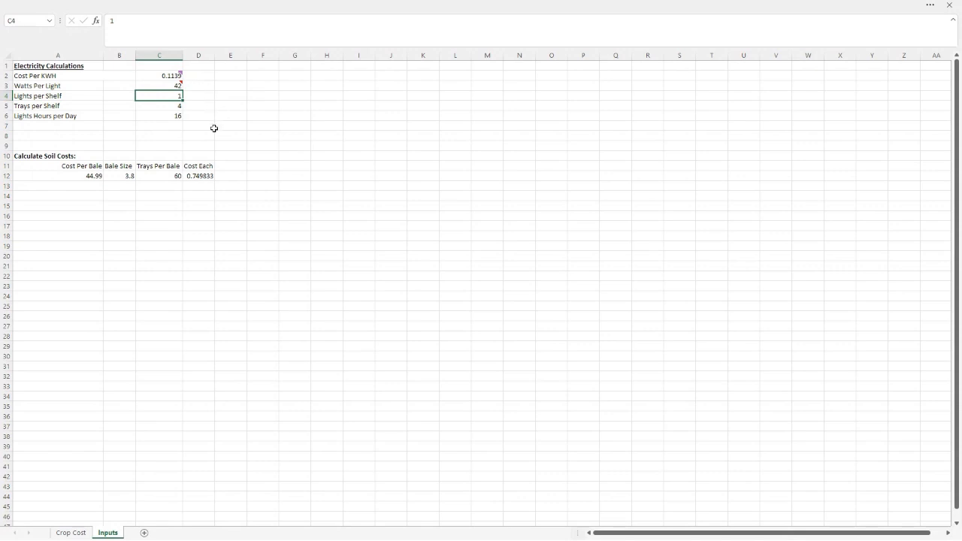
left_click(158, 106)
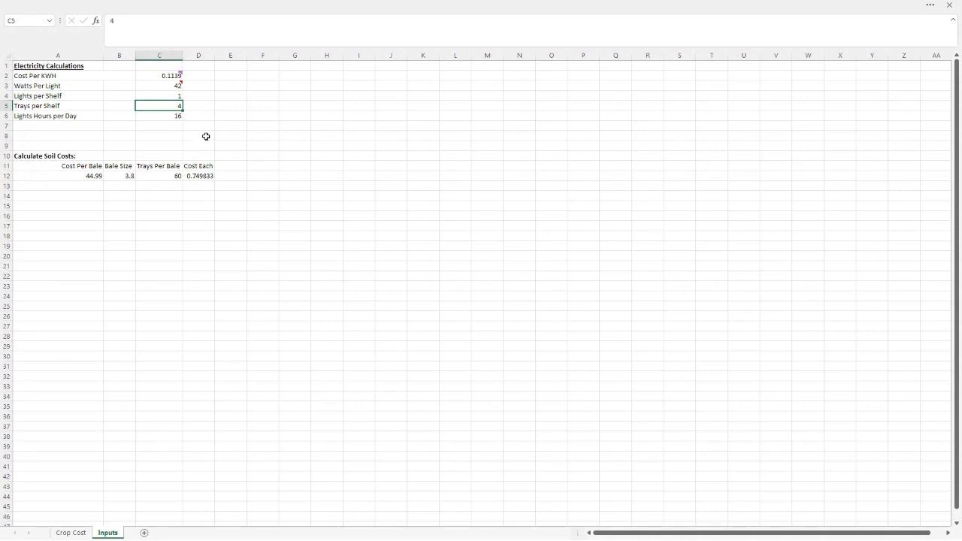
left_click(160, 115)
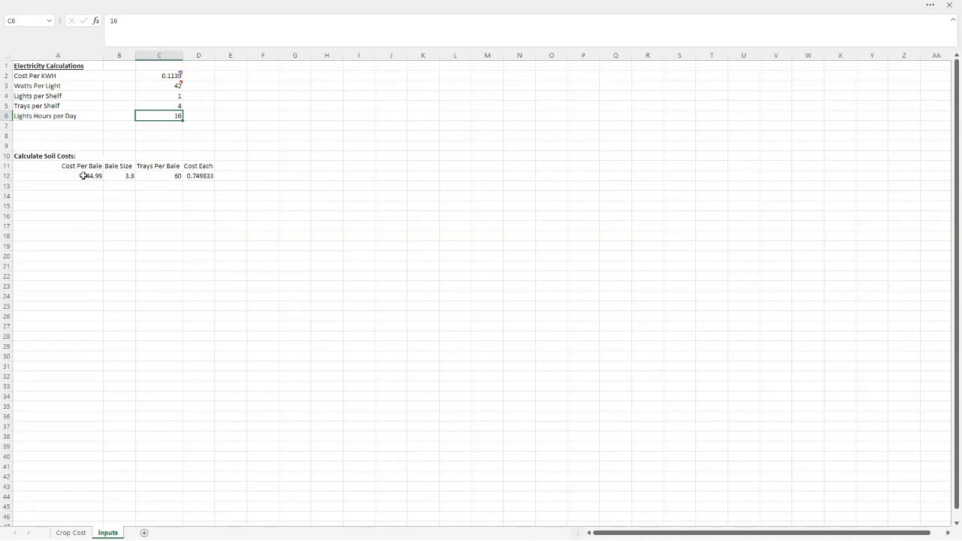
left_click(118, 176)
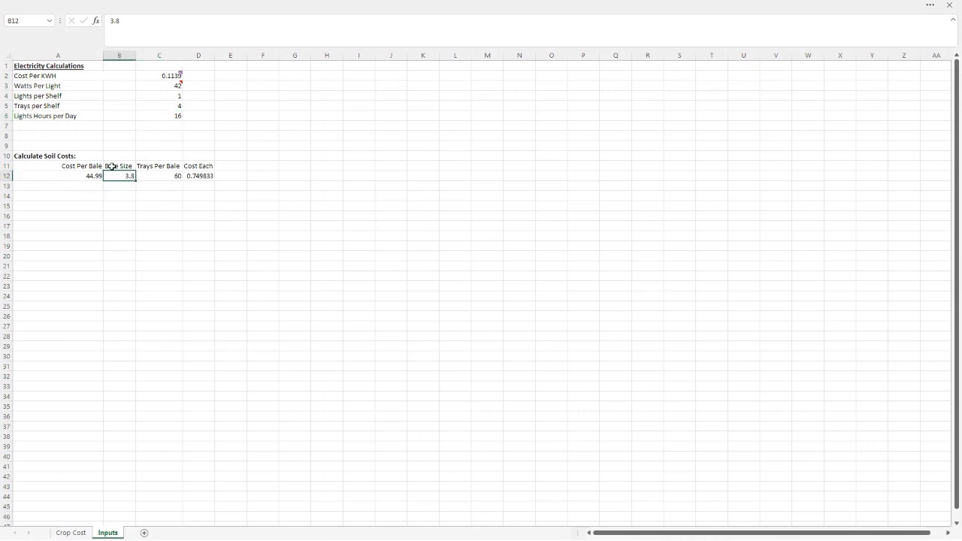
left_click(152, 177)
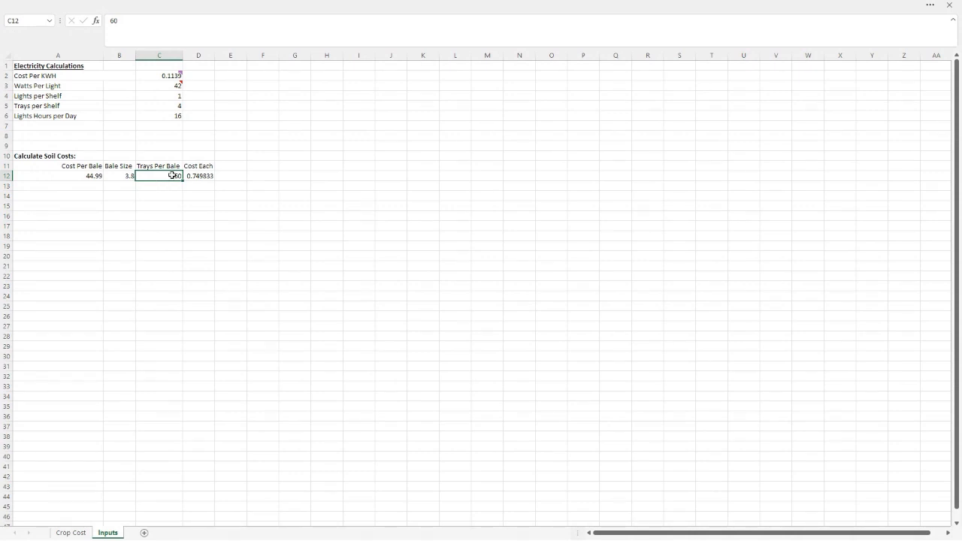
left_click(204, 175)
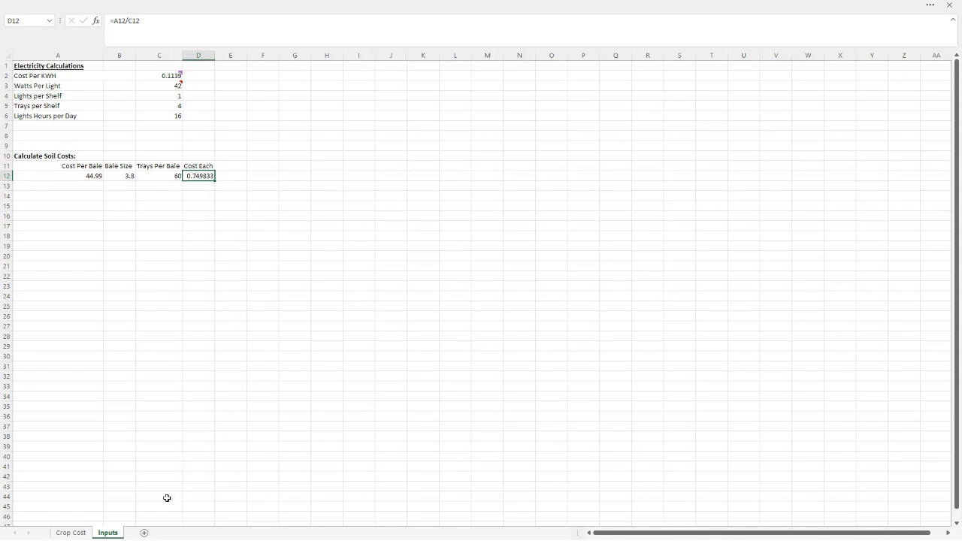
Open the Crop Cost sheet and examine the seed price, quantity, seed density, soil cost, light days and labor columns
left_click(84, 533)
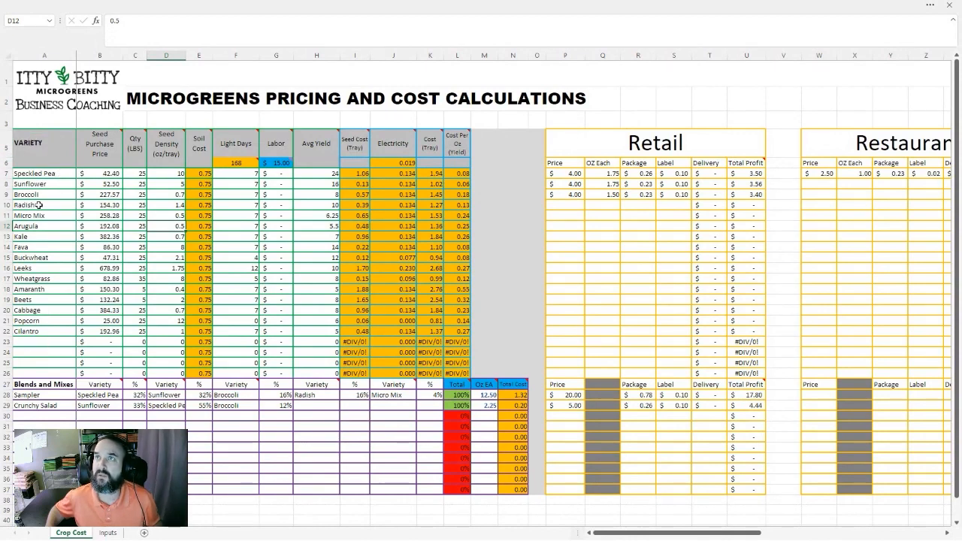
mouse_move(100, 136)
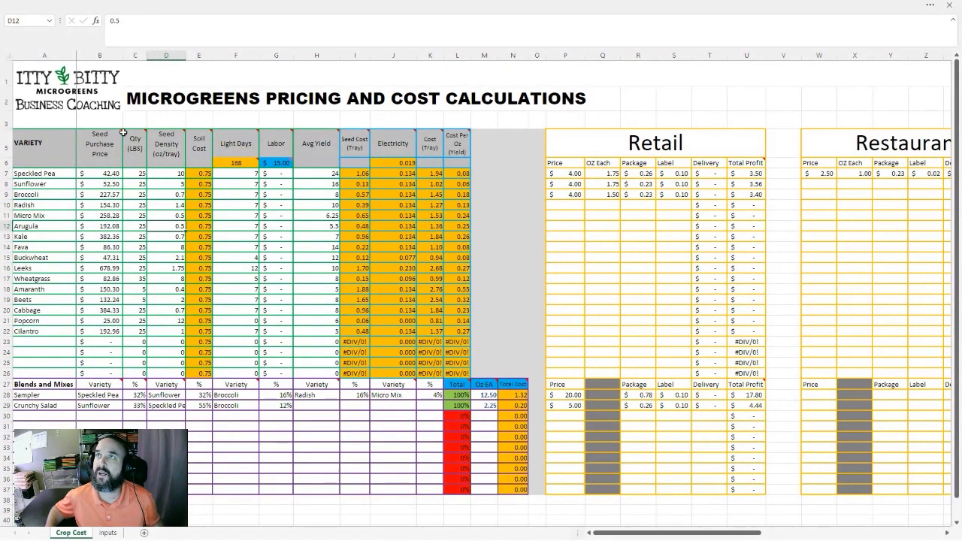
mouse_move(135, 145)
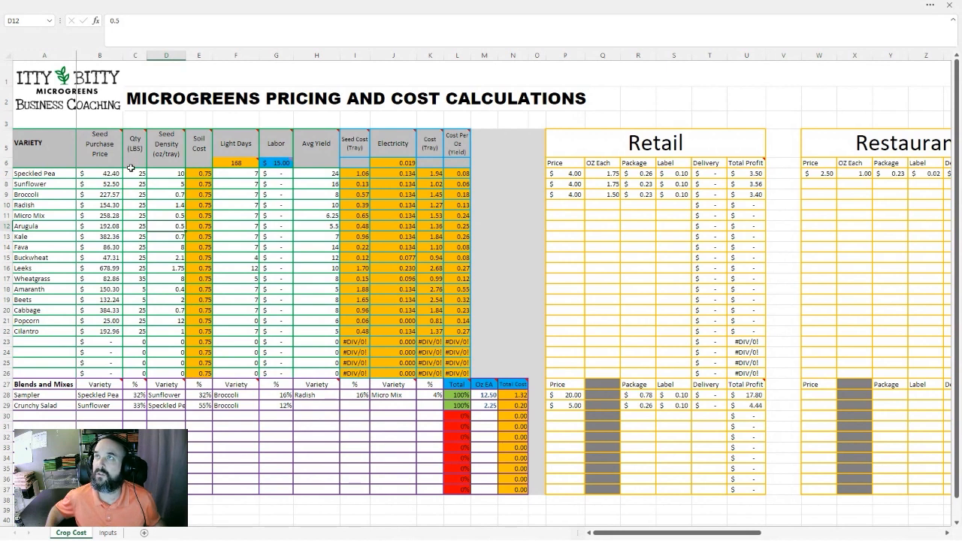
mouse_move(165, 140)
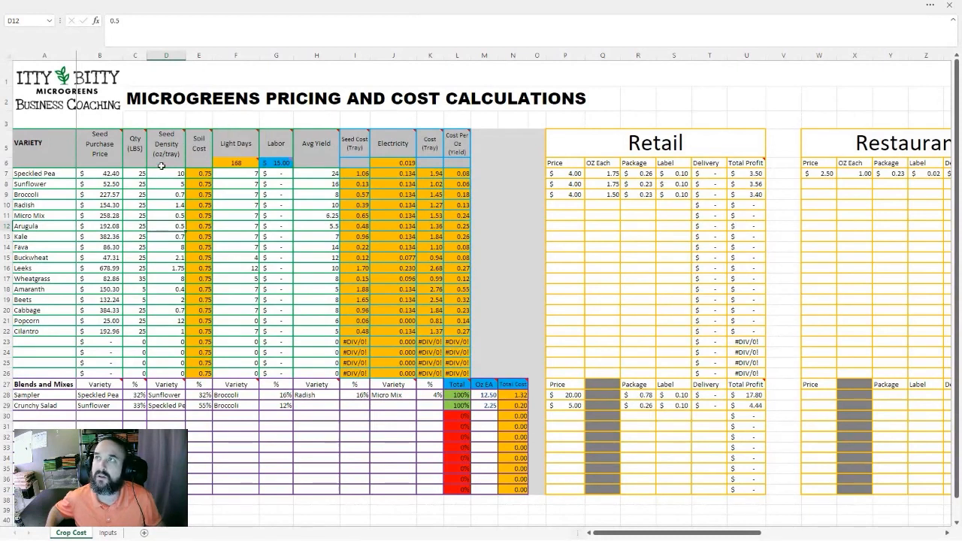
left_click(175, 183)
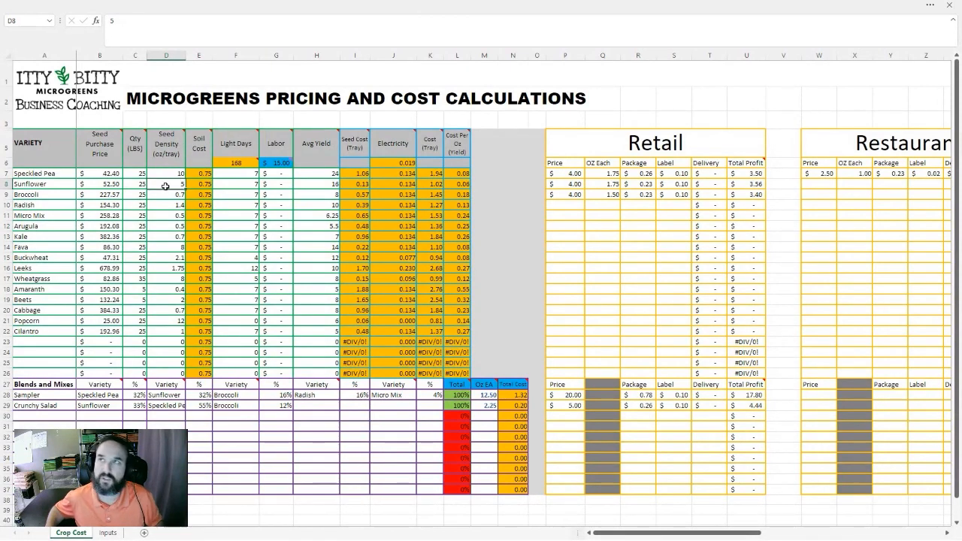
key("Right")
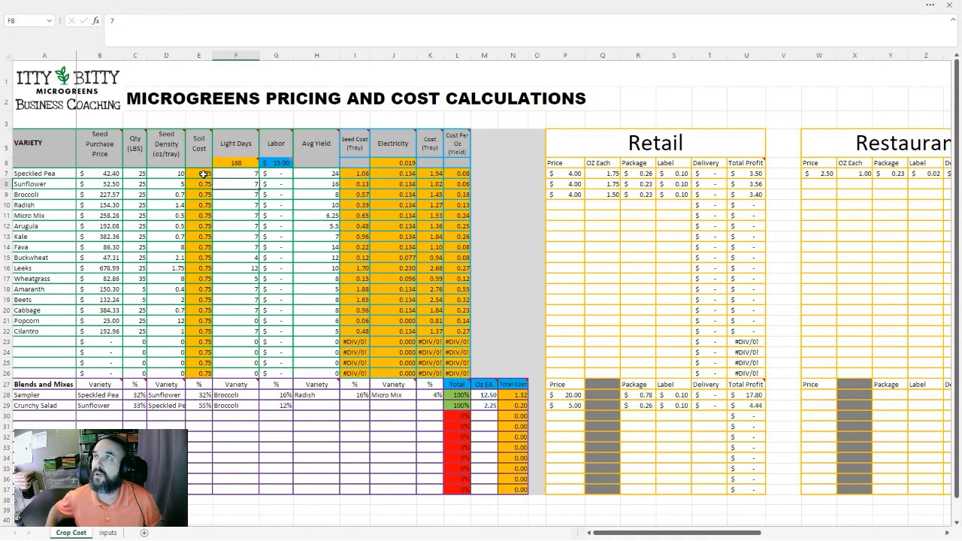
mouse_move(235, 164)
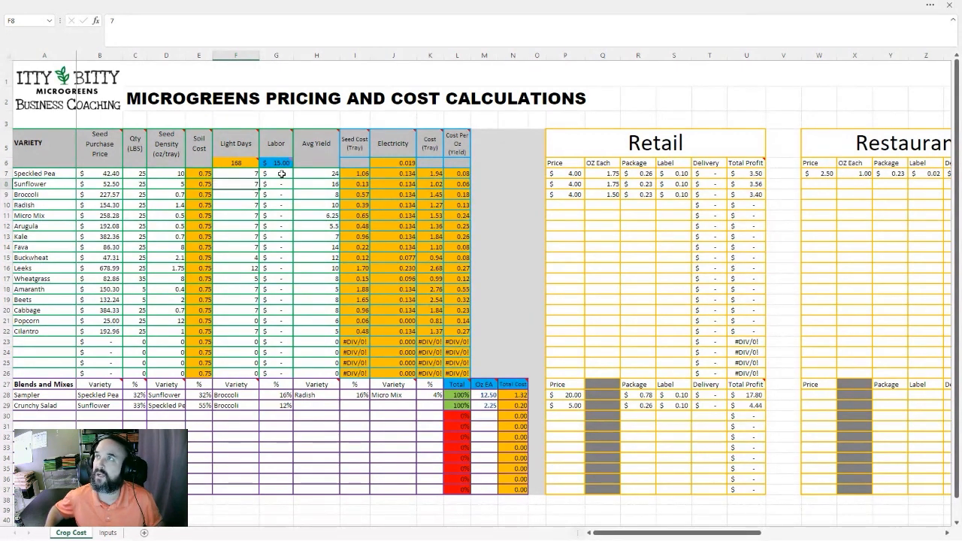
mouse_move(284, 167)
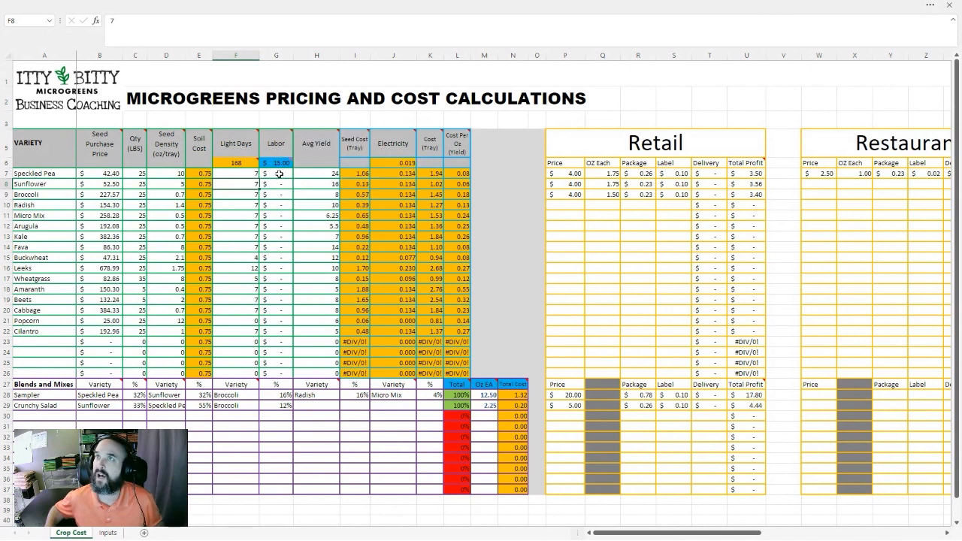
Try a labor value of 0.2 for Speckled Pea, check its effect on the costs, and reset it to 0
left_click(279, 175)
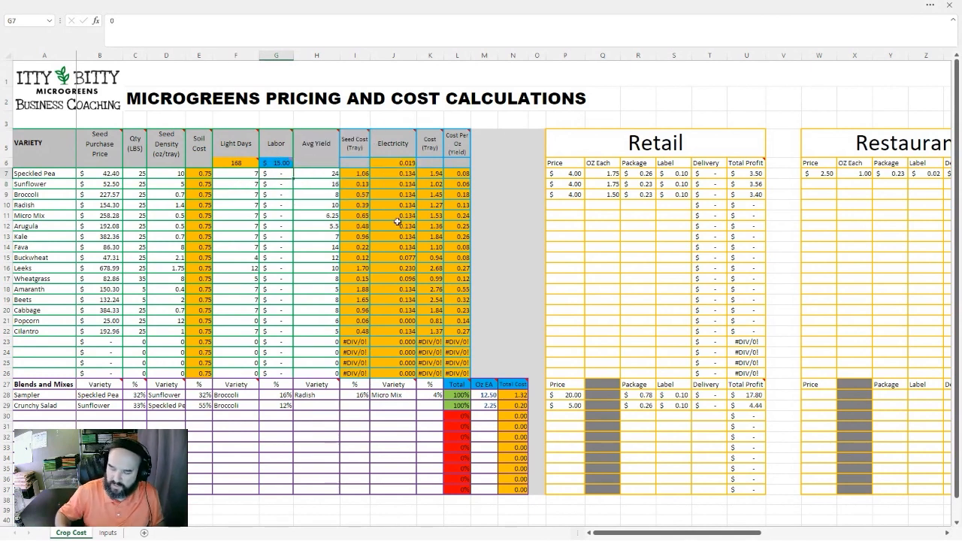
type(".2")
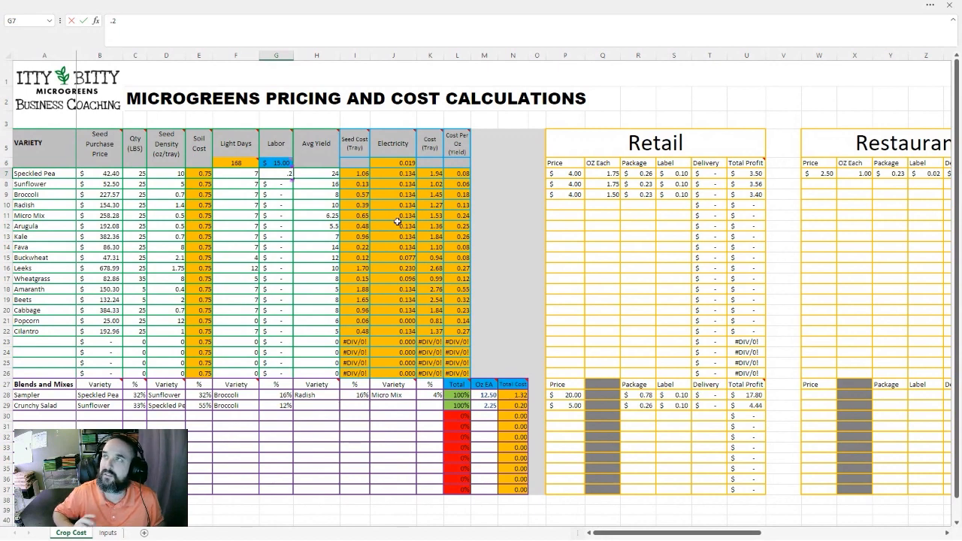
key("Tab")
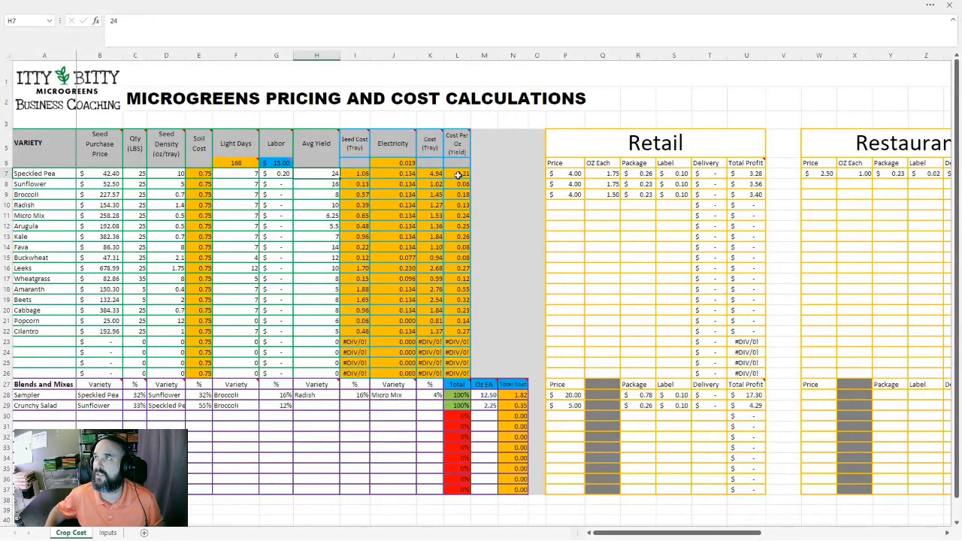
left_click(282, 174)
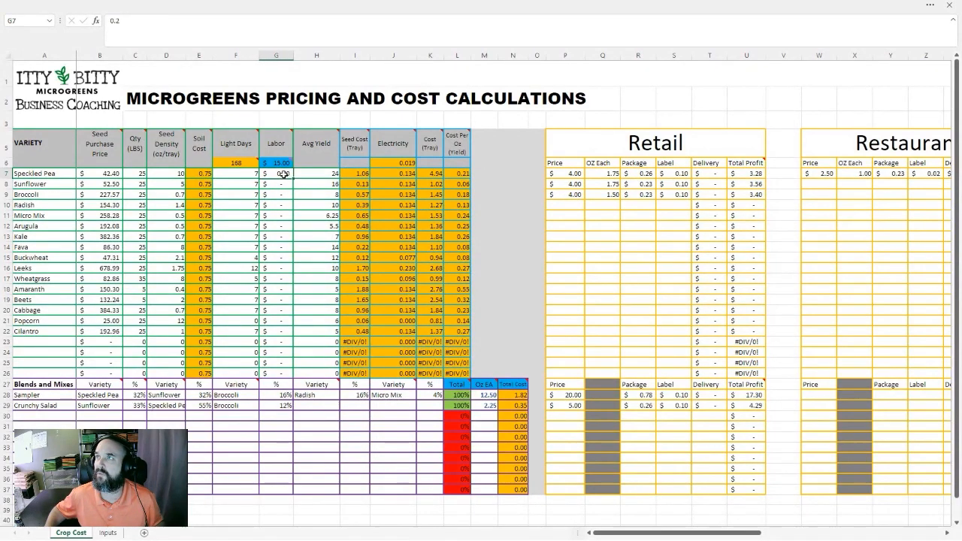
type("0")
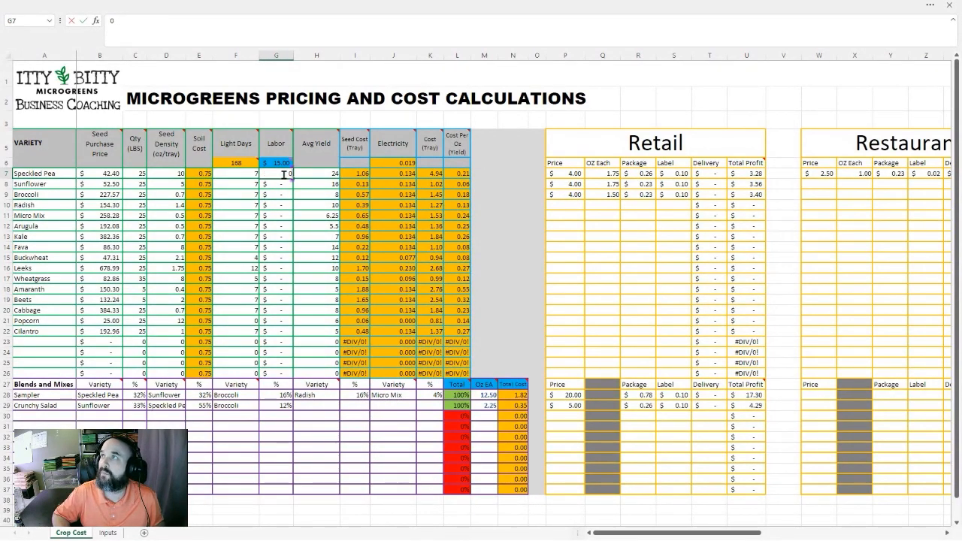
key("Tab")
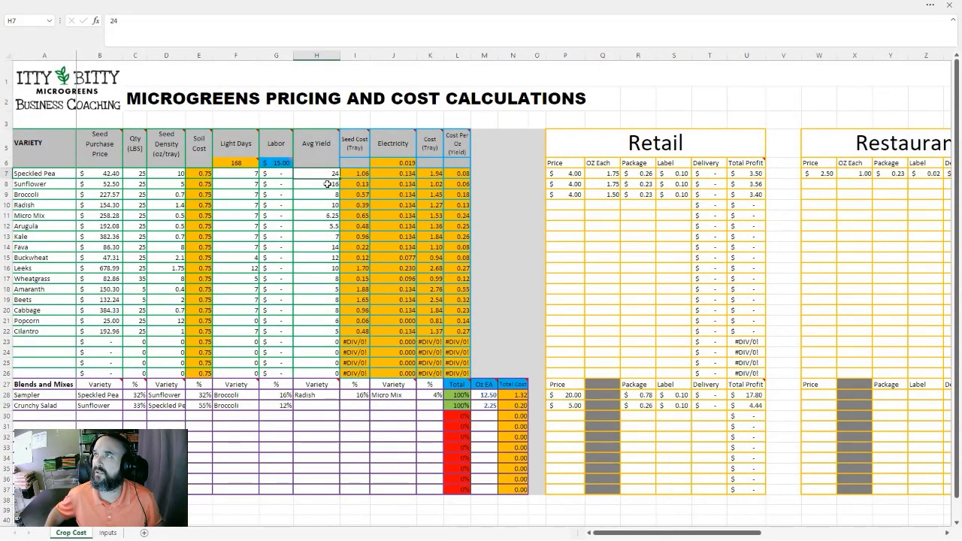
Try an average yield of 20 for Speckled Pea, check its cost per ounce, and set the yield back to 24
type("2")
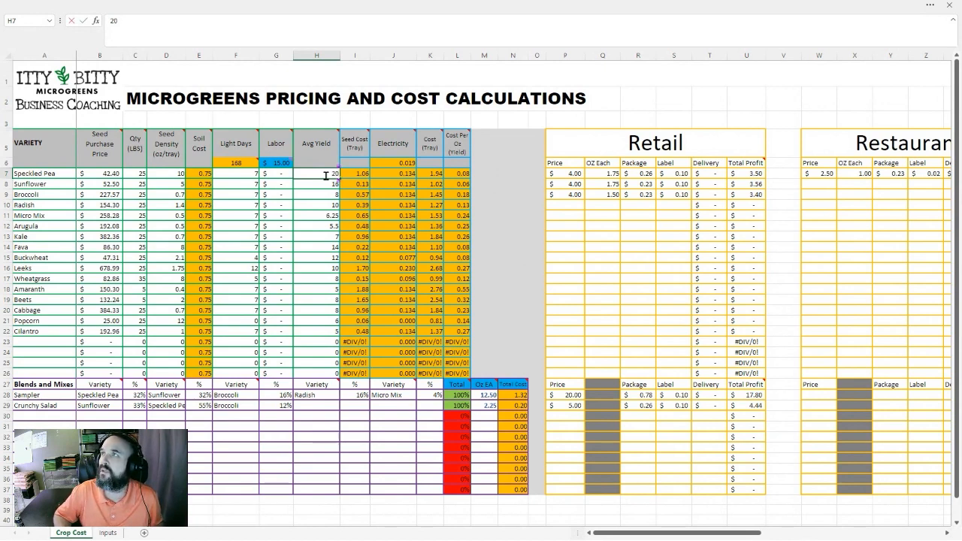
key("Tab")
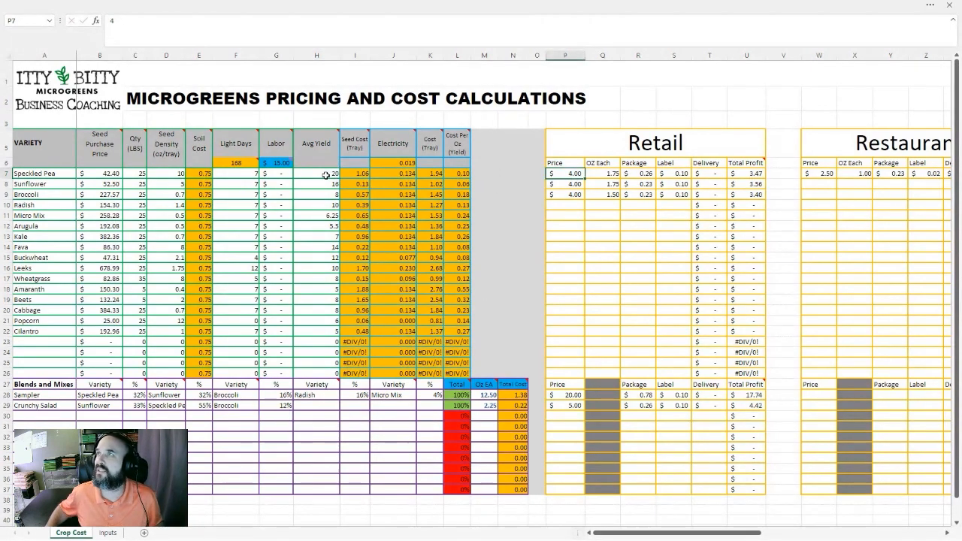
left_click(325, 175)
type(".")
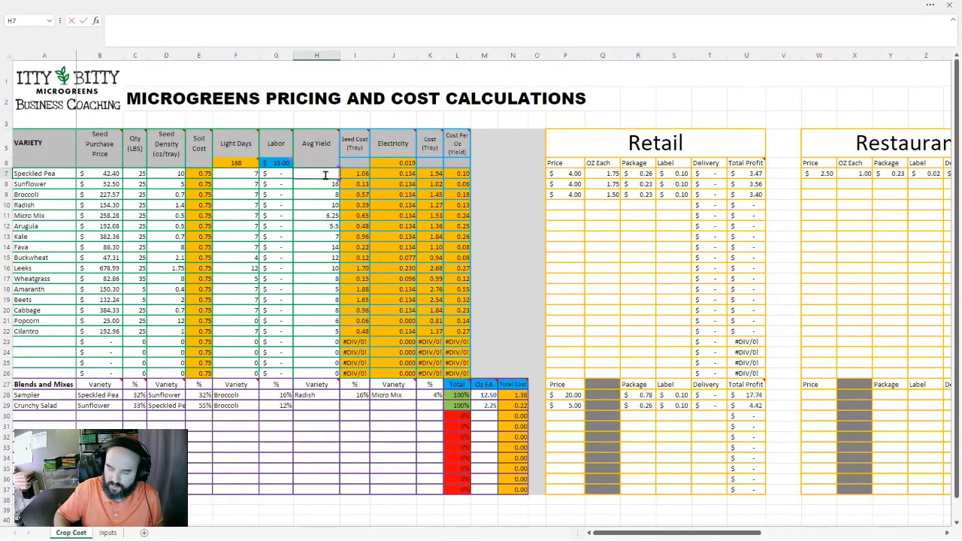
type("24")
key("Tab")
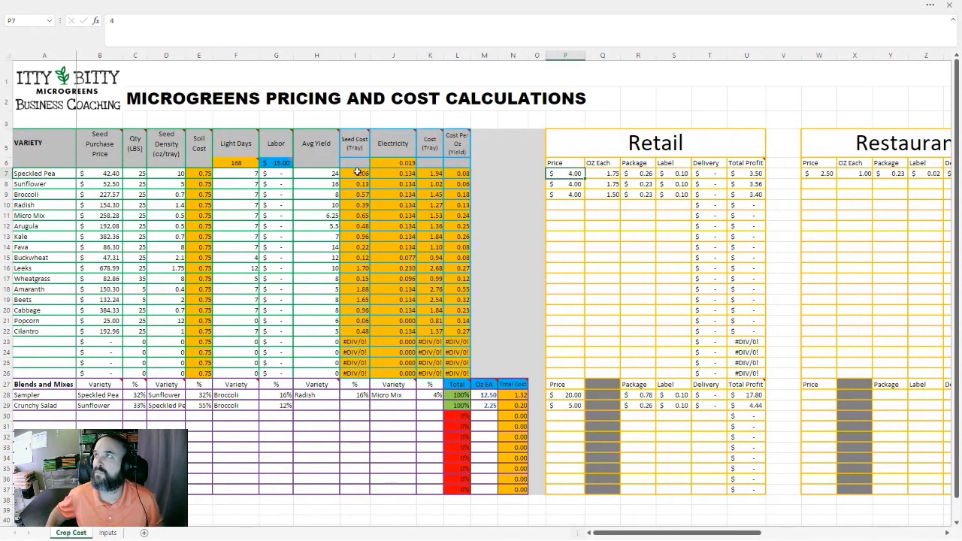
Add Mustard in the first empty variety row with a seed purchase price of 110.94 and a quantity of 25 lbs
mouse_move(356, 149)
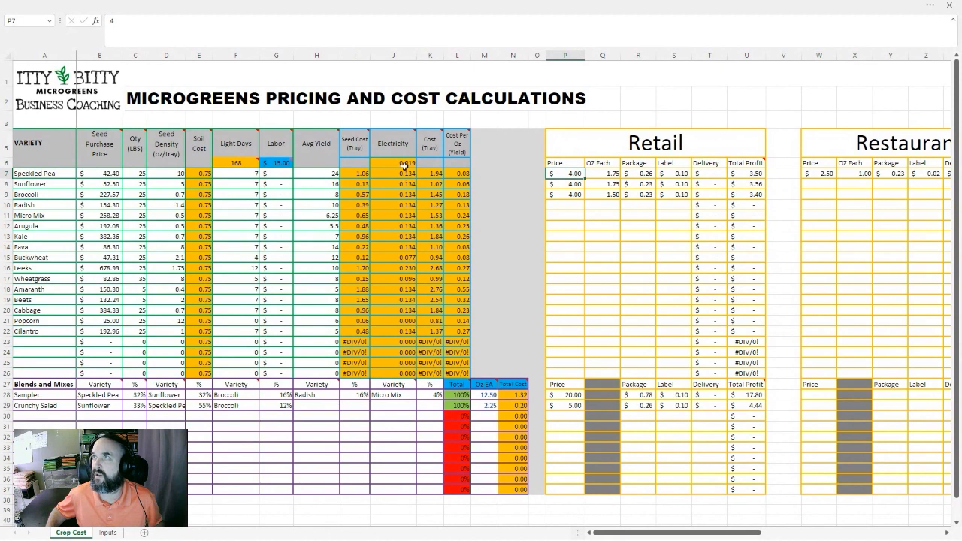
mouse_move(425, 137)
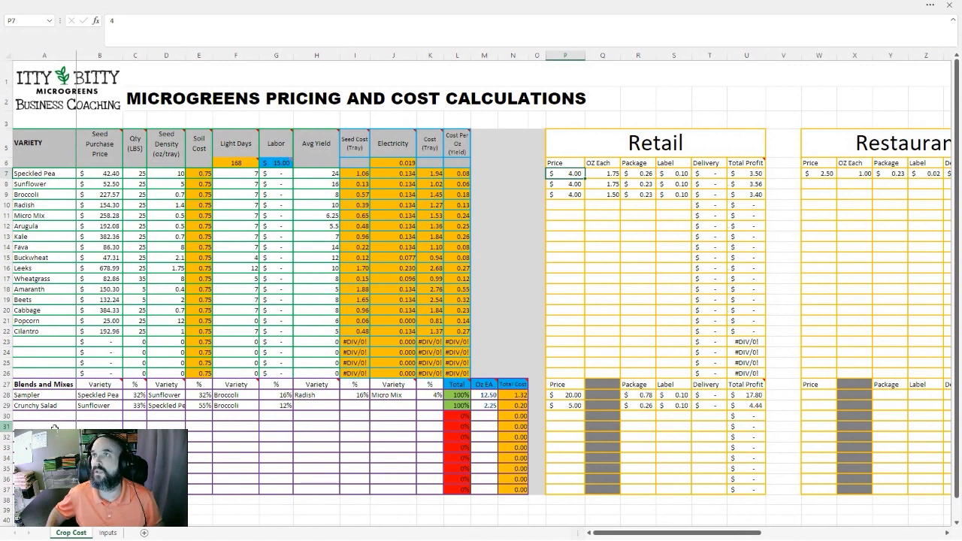
left_click(28, 342)
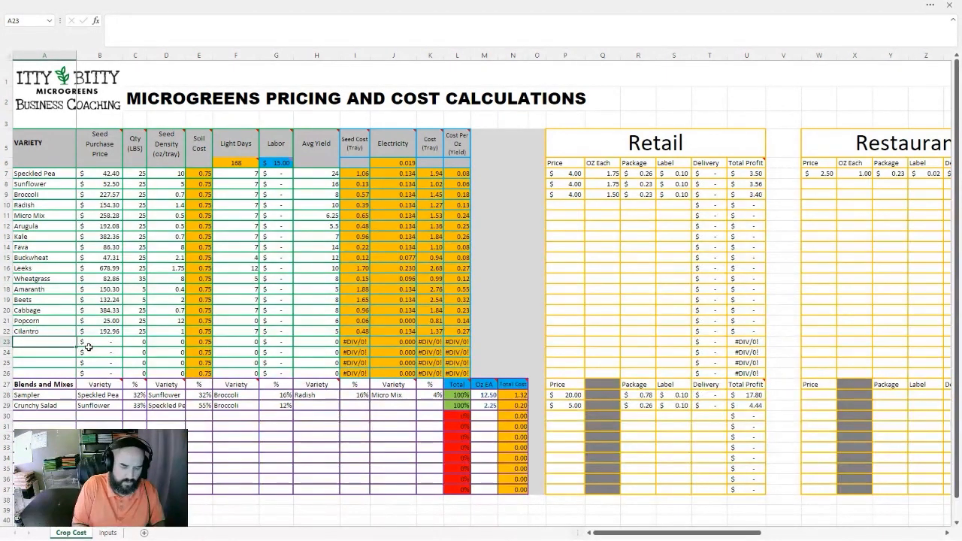
type("Mustard")
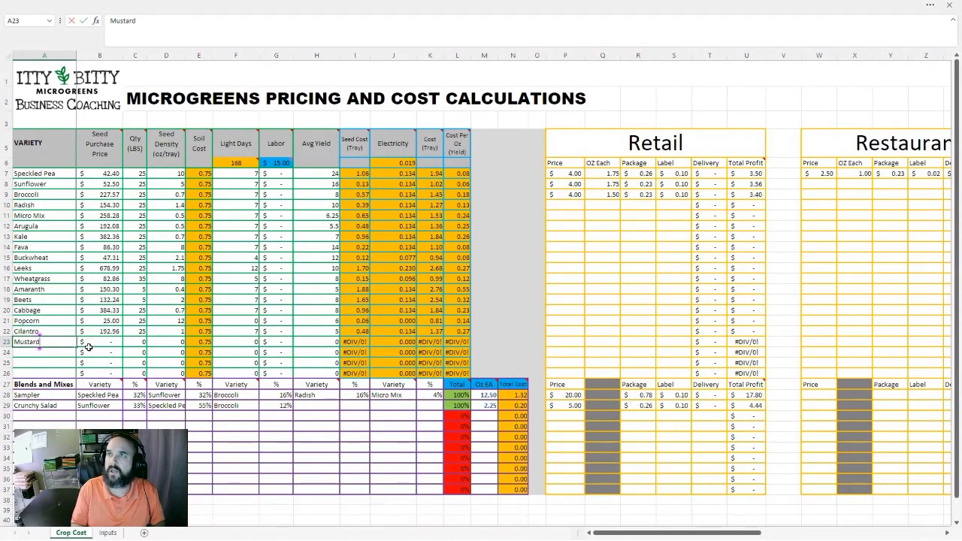
key("Tab")
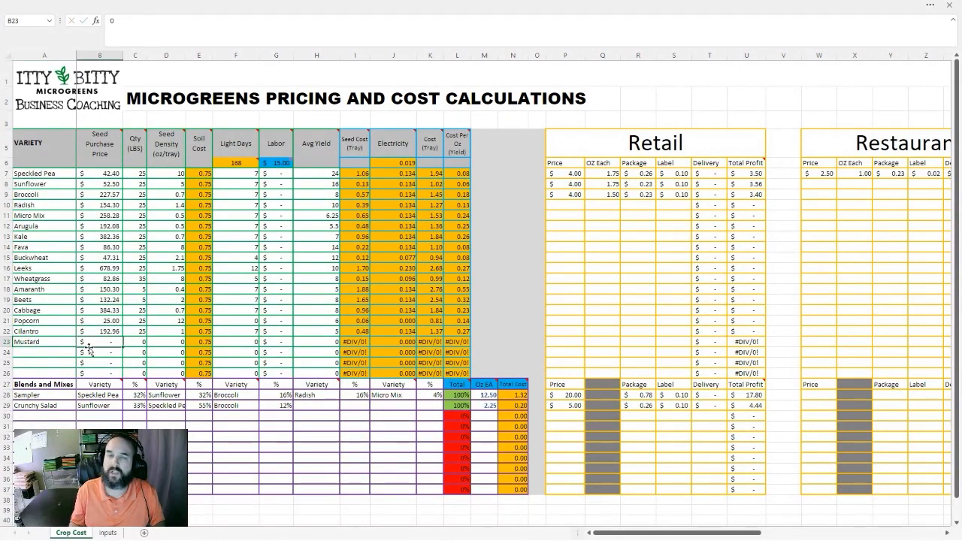
type("110.94")
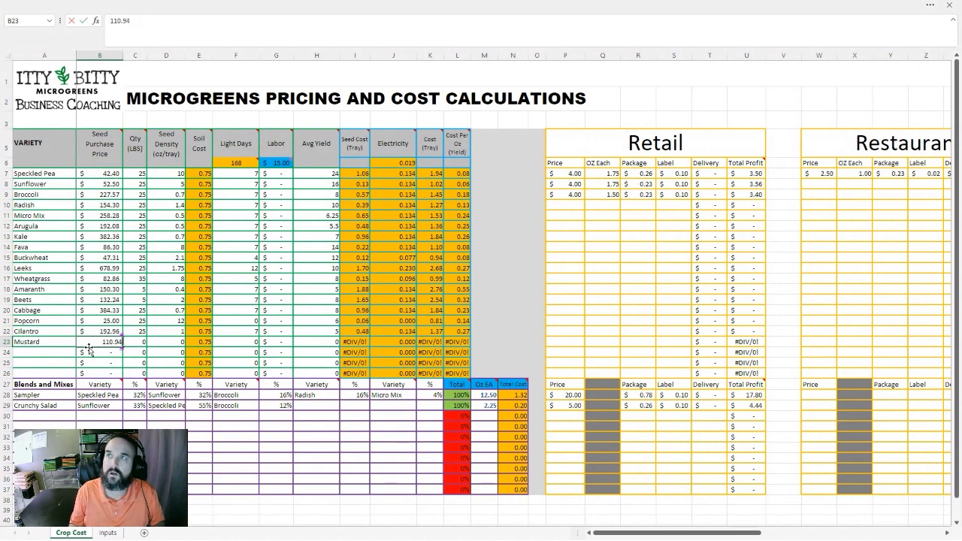
key("Tab")
type("25")
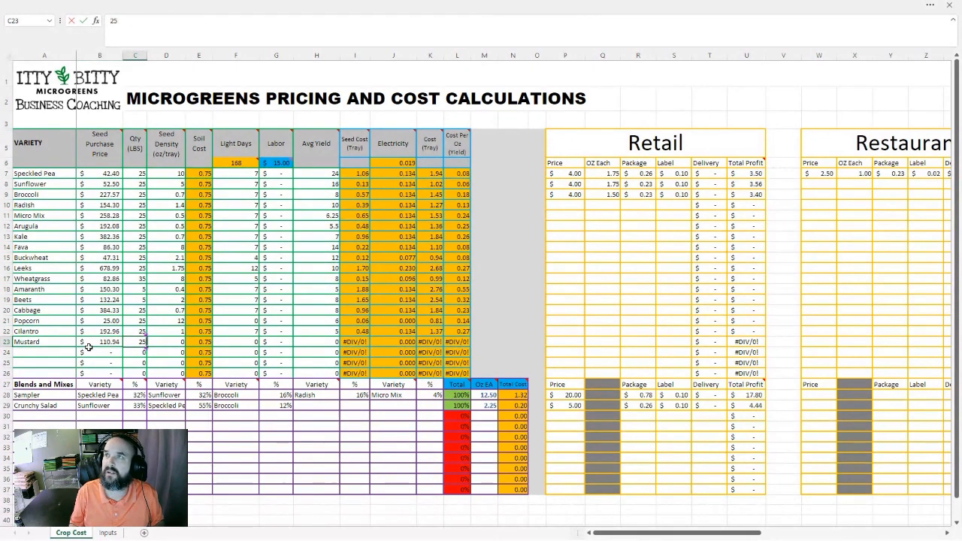
key("Tab")
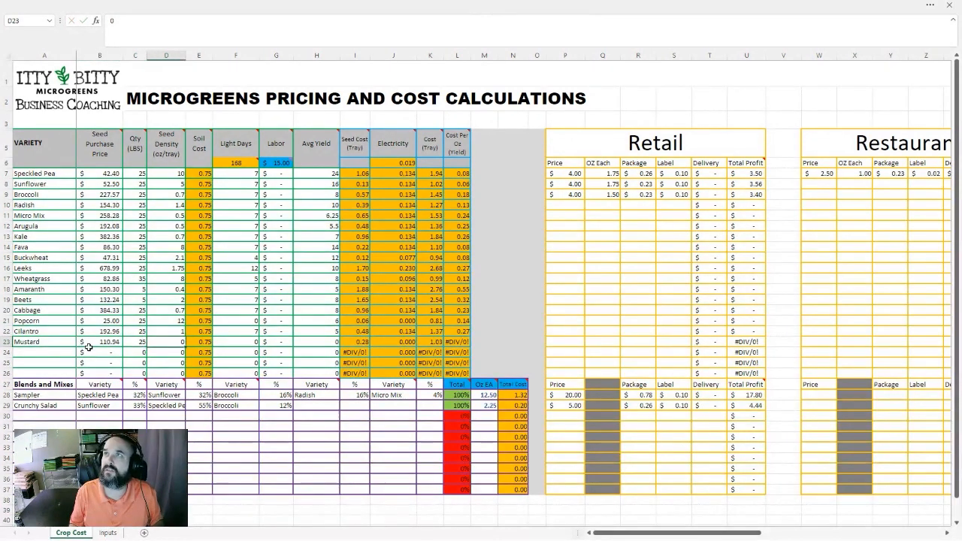
Set Mustard's seed density to 0.5 oz per tray and its light days to 7
type(".5")
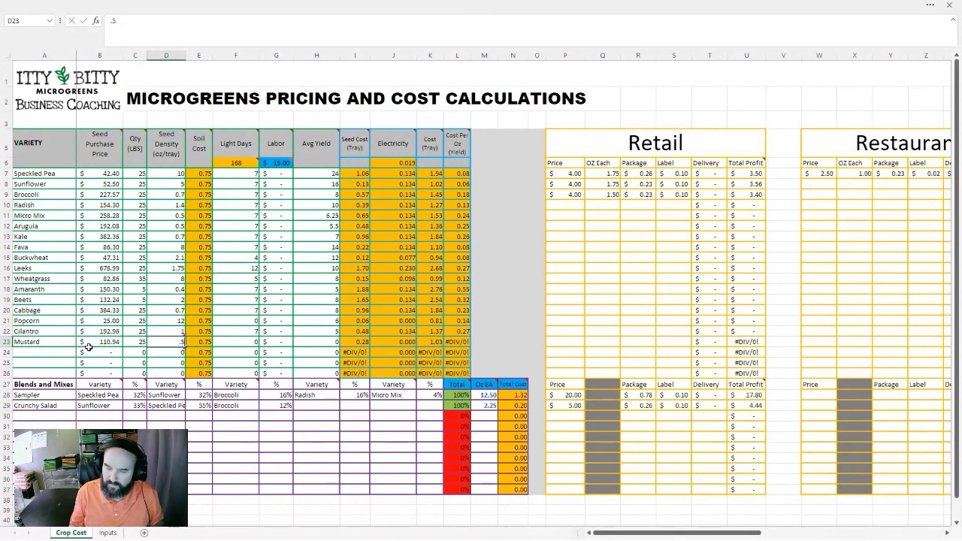
key("Tab")
key("Tab")
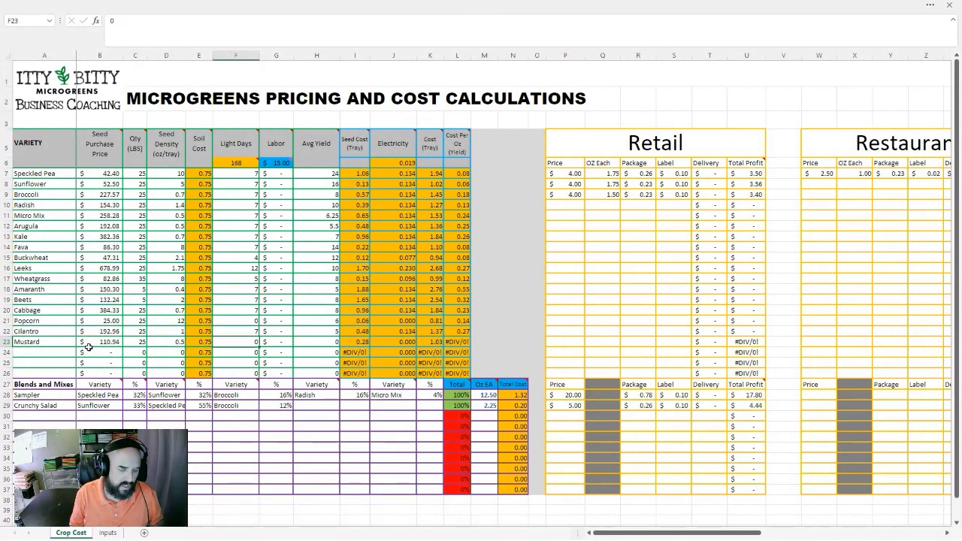
type("7")
key("Tab")
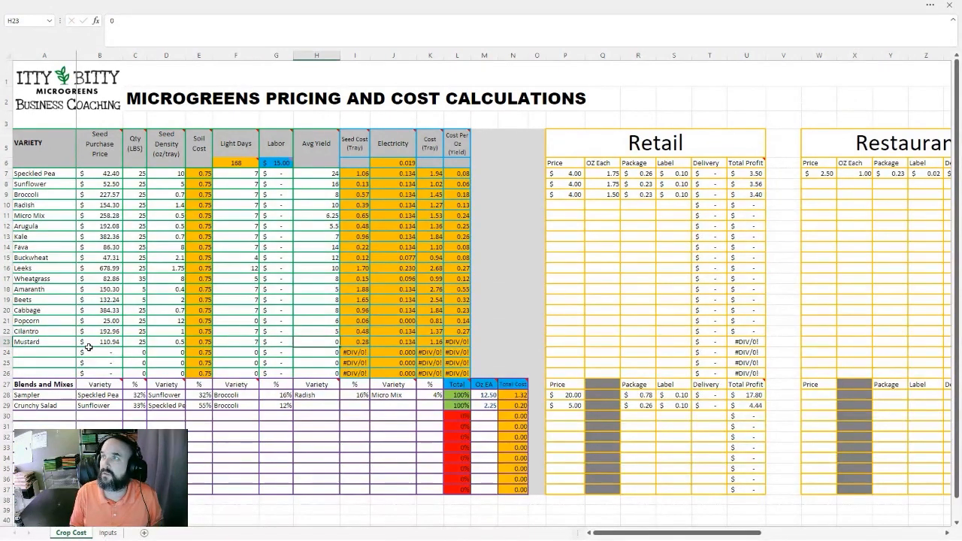
Set Mustard's average yield to 7.5
key("Tab")
type("7.5")
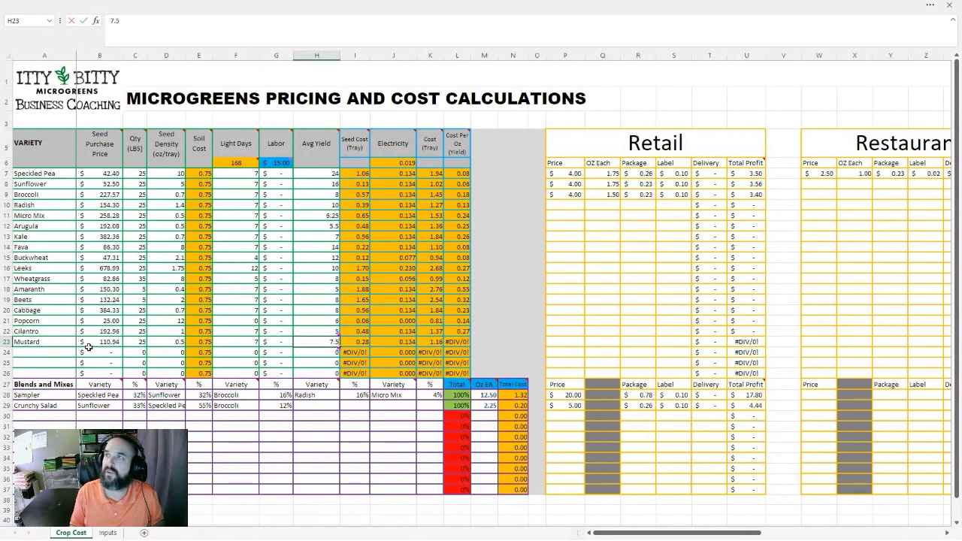
key("Tab")
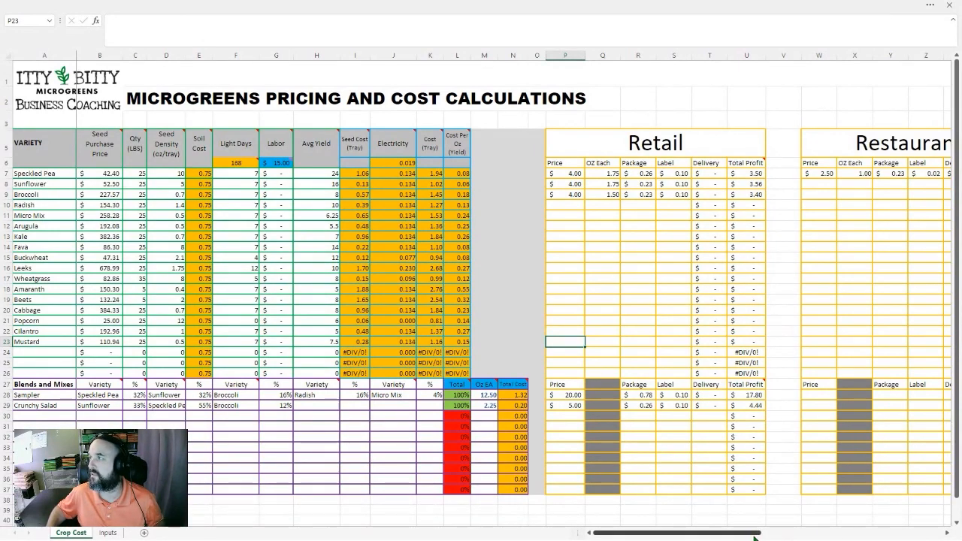
Fill in Beets' Retail figures with a price of 5.00, 1 oz each, package cost 0.23 and label cost 0.10
left_click_drag(748, 536, 842, 531)
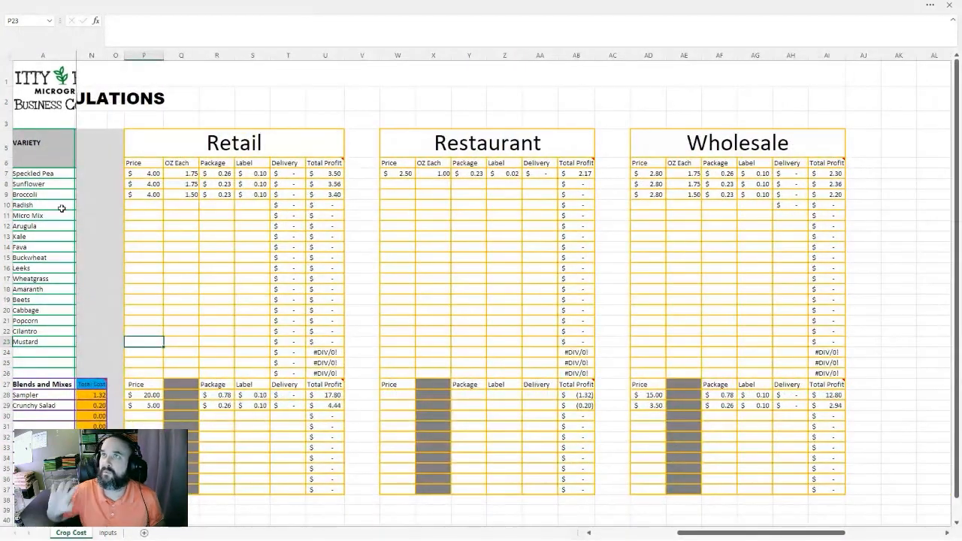
left_click(141, 205)
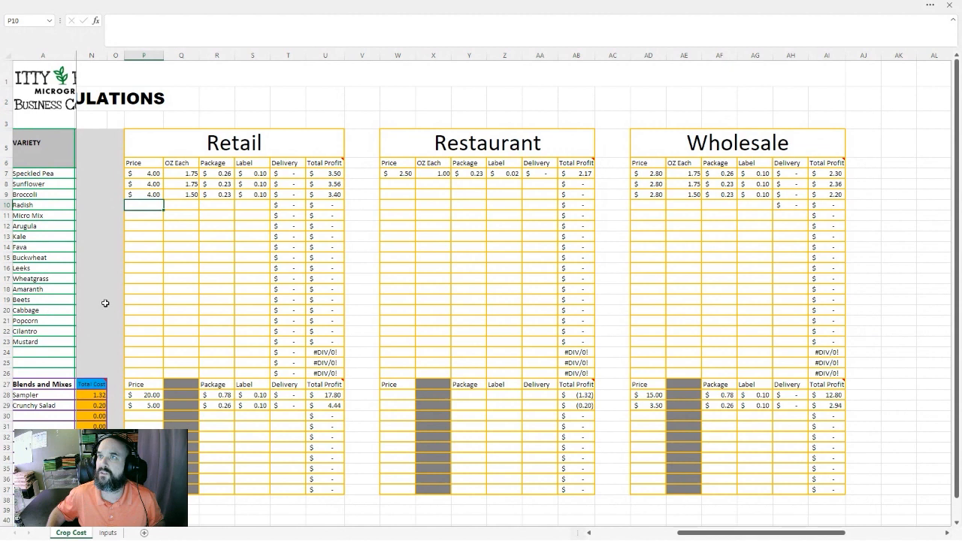
left_click(137, 303)
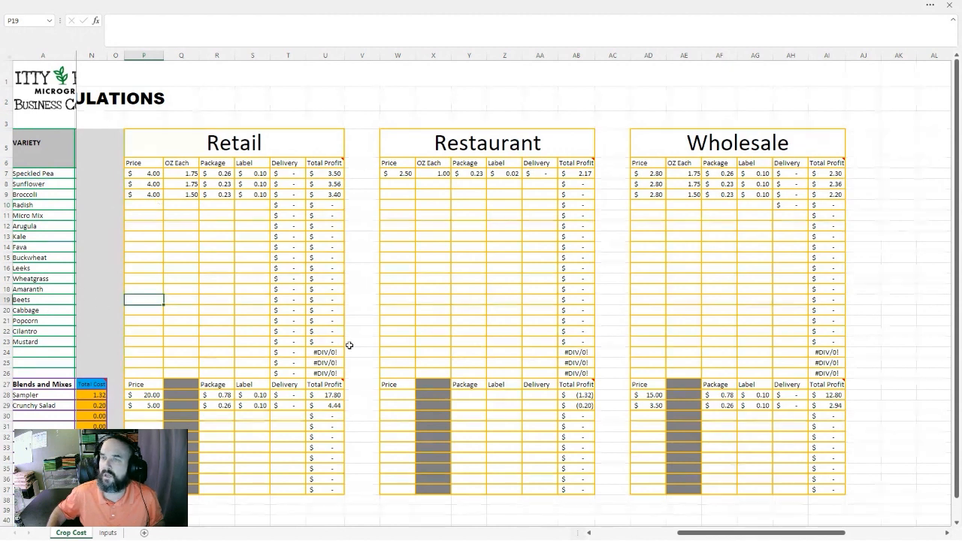
type("5.00")
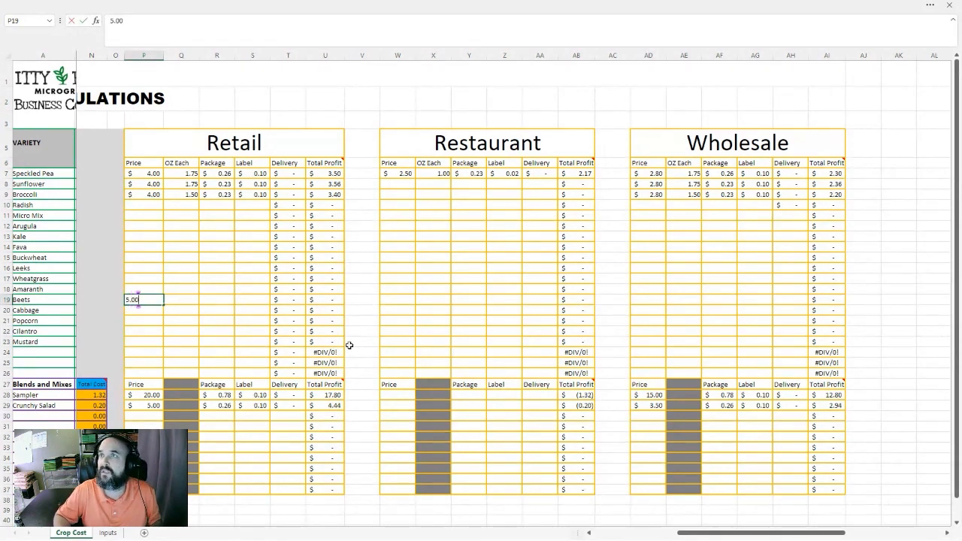
key("Tab")
type("1")
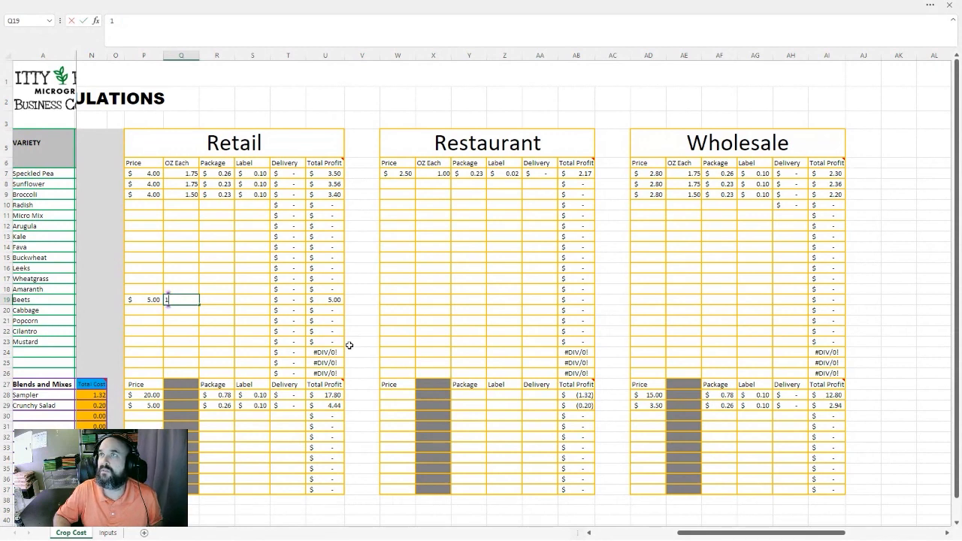
key("Tab")
type(".23")
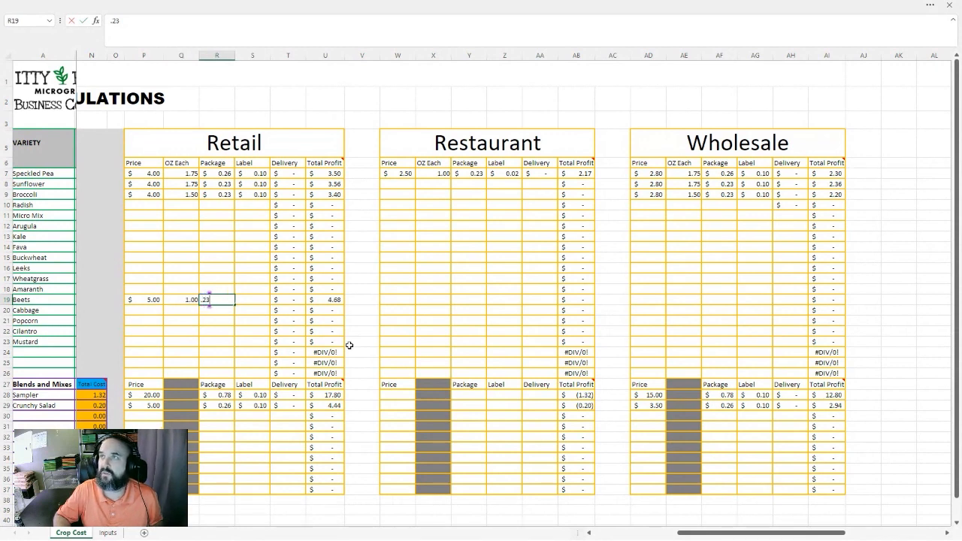
key("Tab")
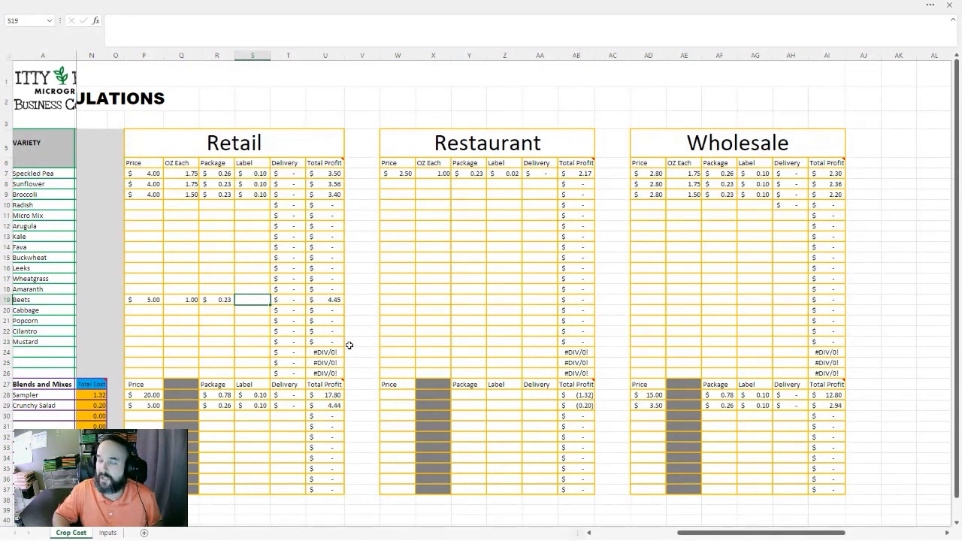
type(".10")
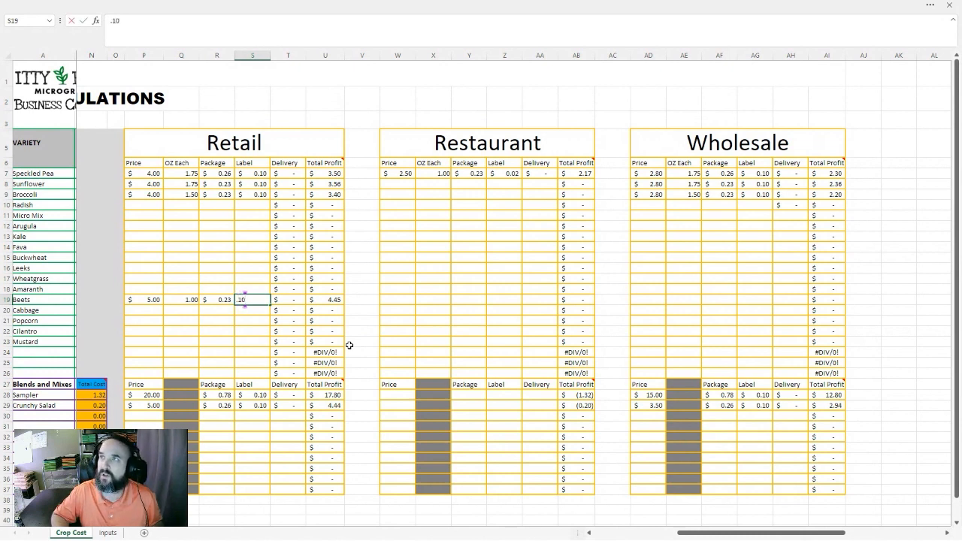
key("Tab")
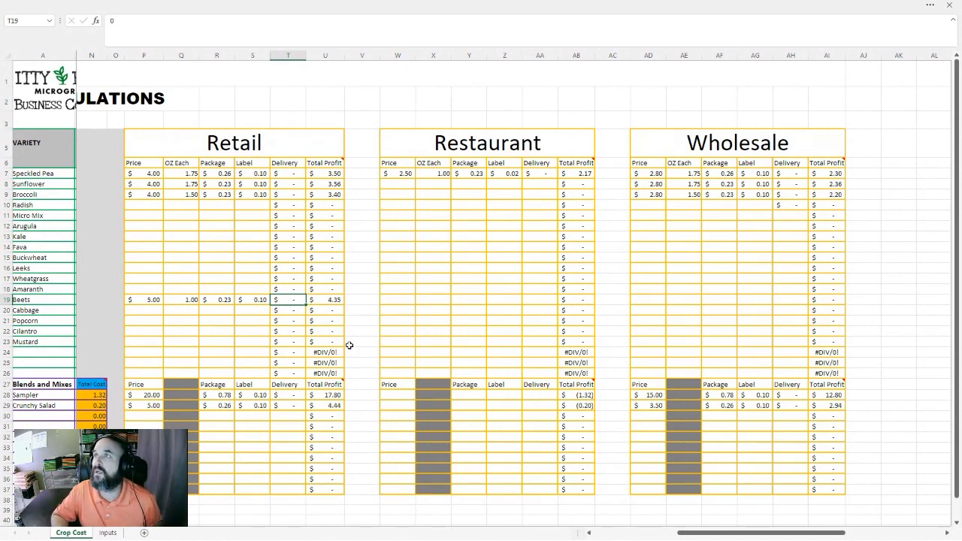
key("Right")
key("Right")
key("Right")
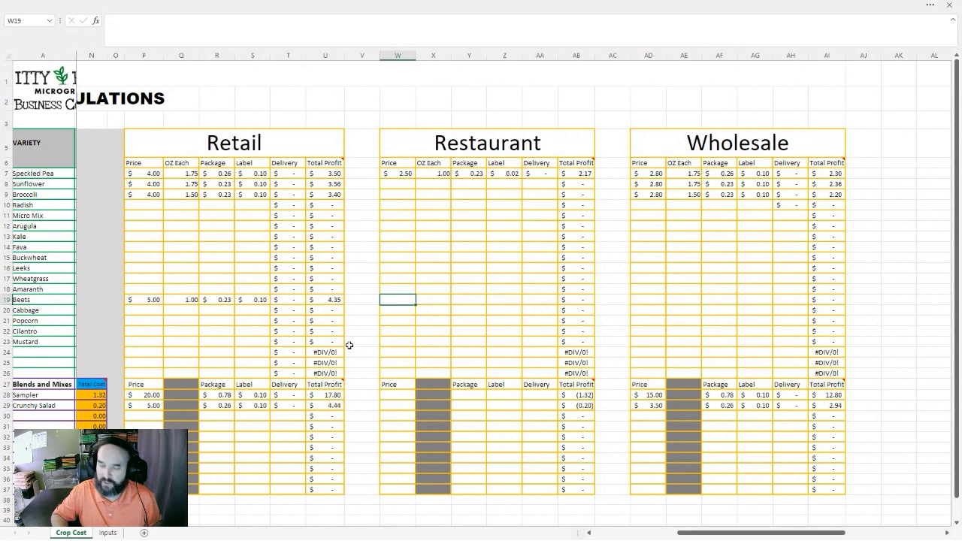
key("Left")
key("Left")
key("Left")
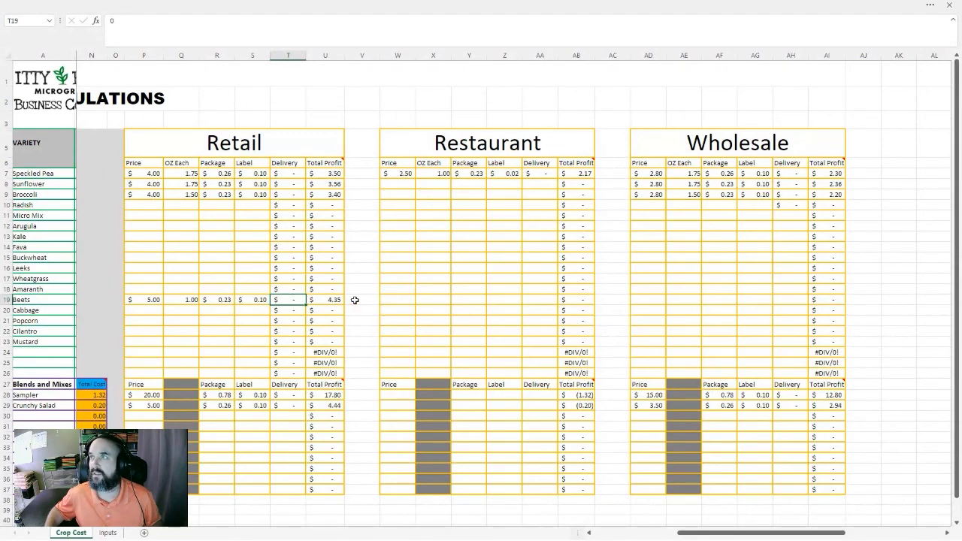
In Beets' Restaurant section, enter 1 oz each, a package cost of 0.23 and a label cost of 0.02
left_click(395, 299)
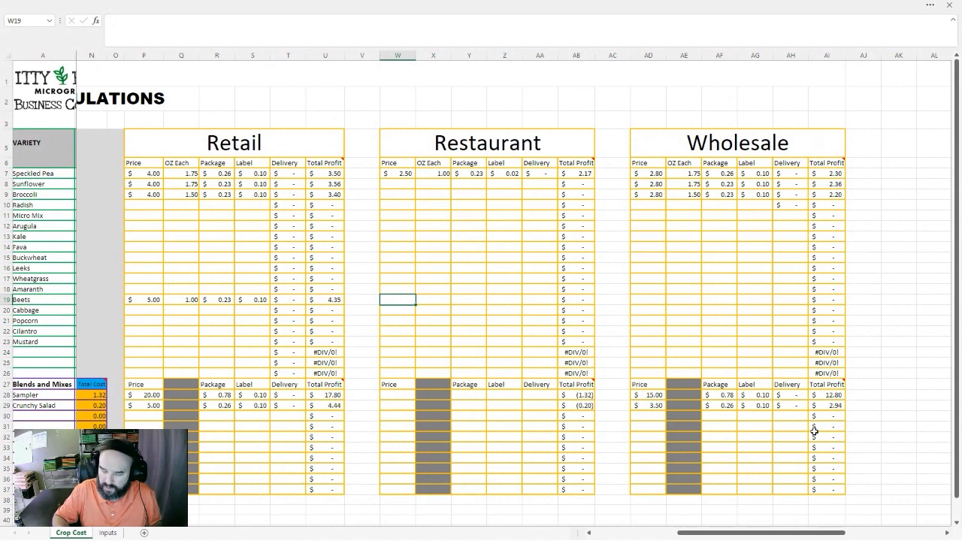
key("Right")
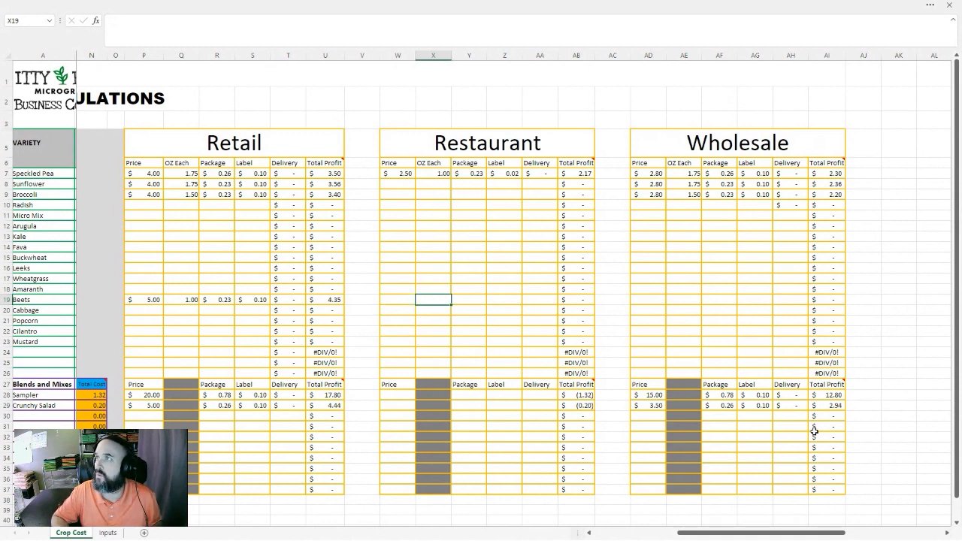
type("1")
key("Right")
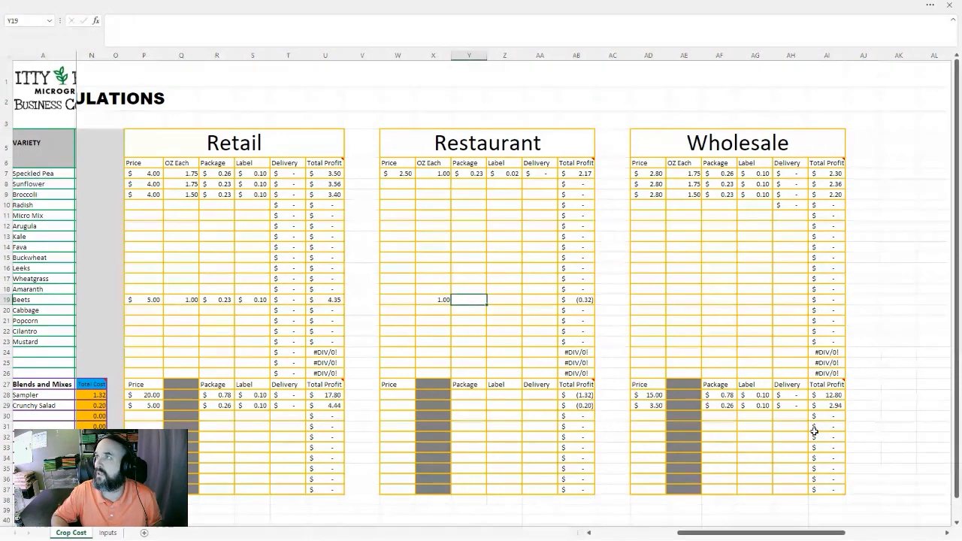
type(".23")
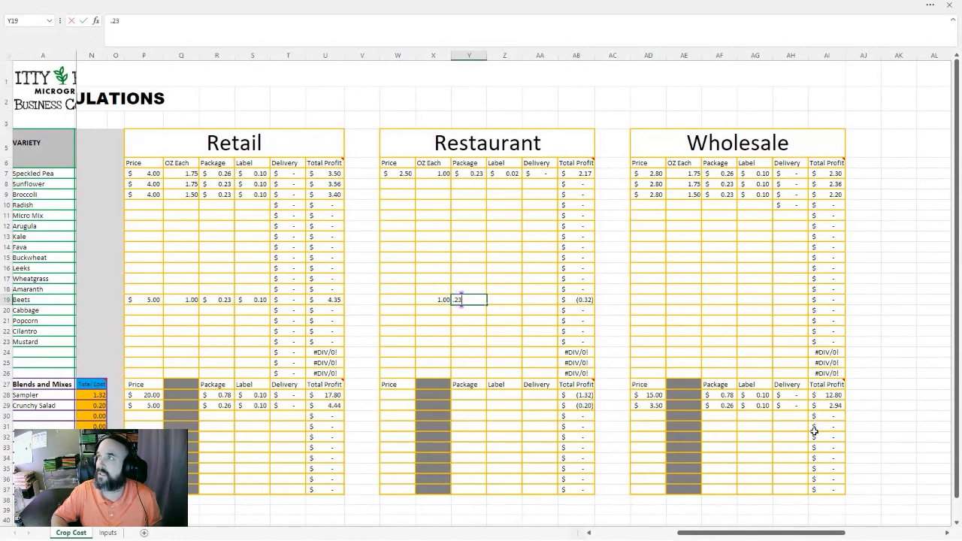
key("Right")
type(".02")
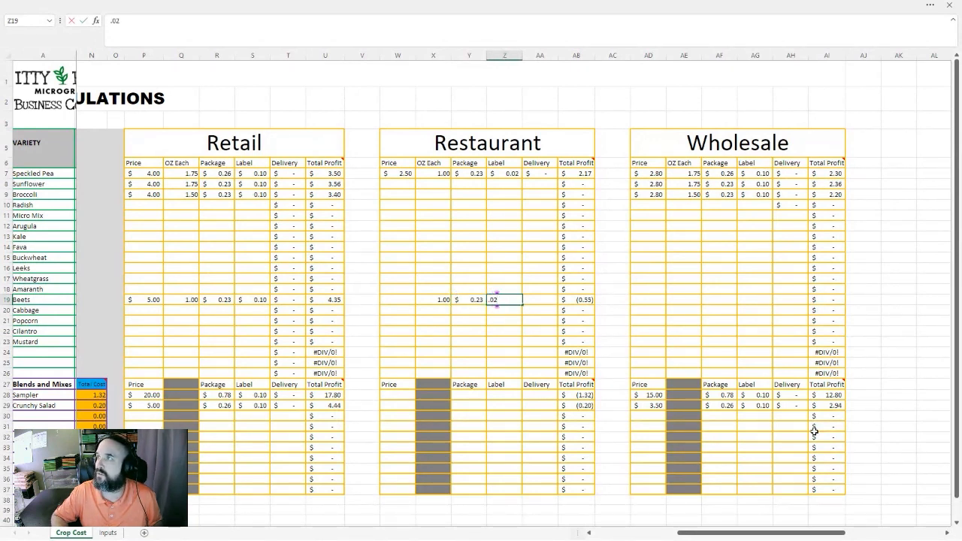
Set Beets' Restaurant price to 7 and its delivery cost to 0
key("Left")
key("Left")
key("Left")
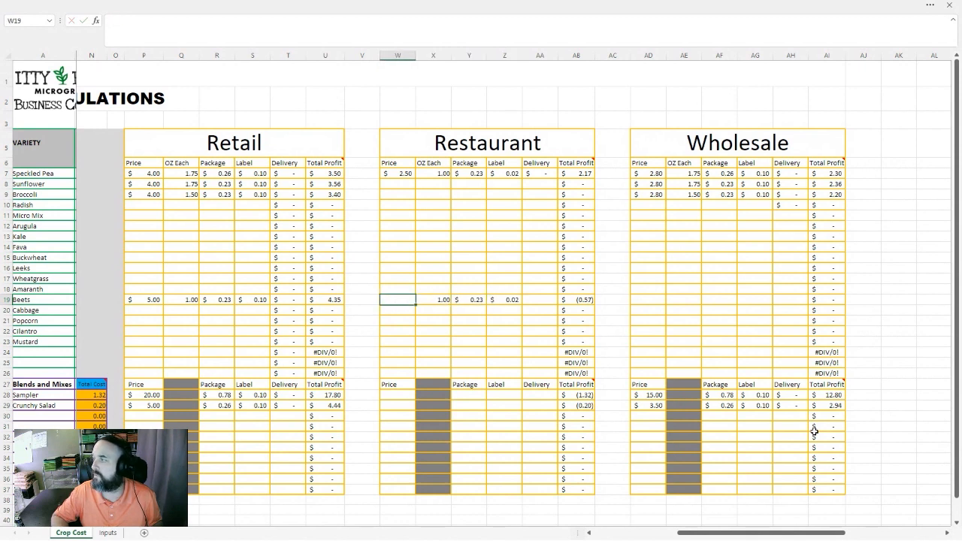
type("7")
key("Right")
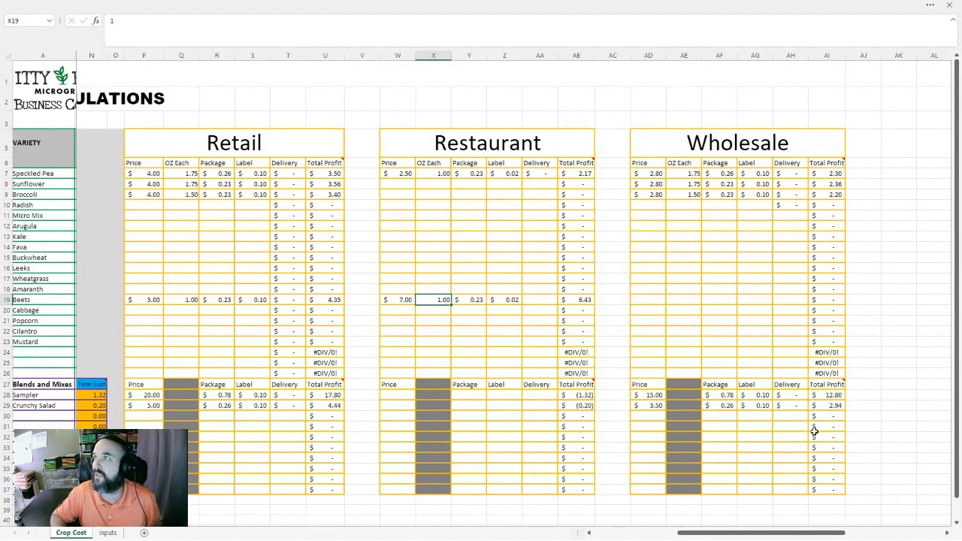
key("Right")
key("Right")
key("Right")
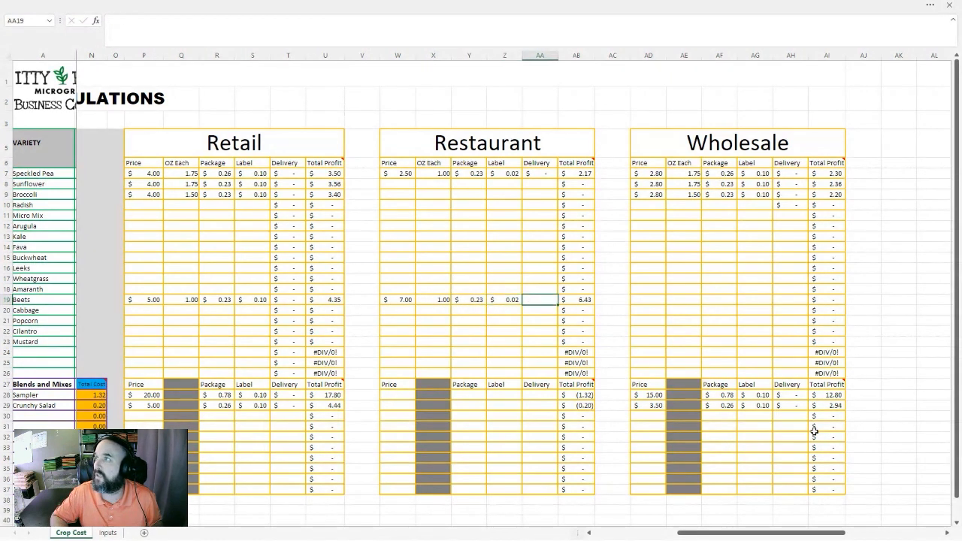
key("Right")
key("Right")
key("Right")
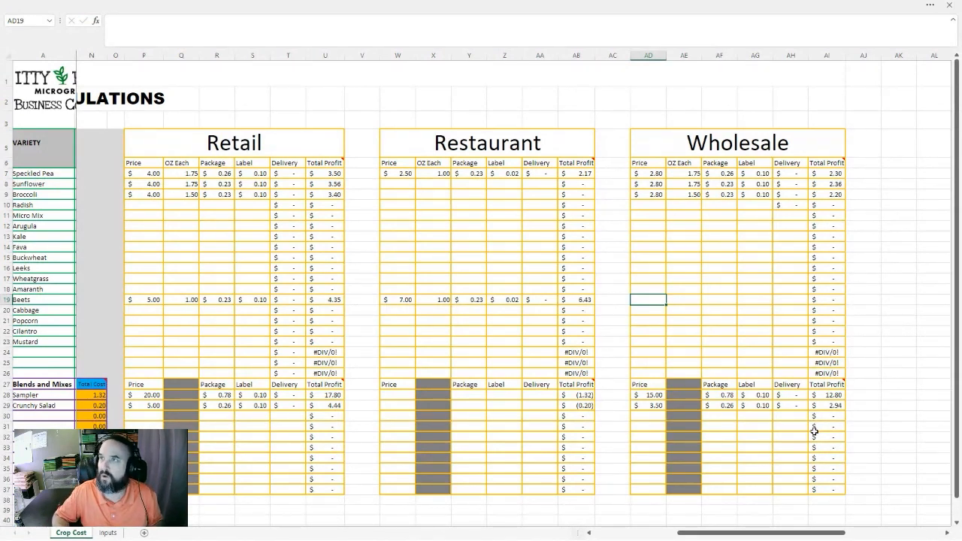
Fill in Beets' Wholesale figures with price 3.5, 1 oz each, package cost 0.23, label cost 0.10 and delivery 0
type("3.5")
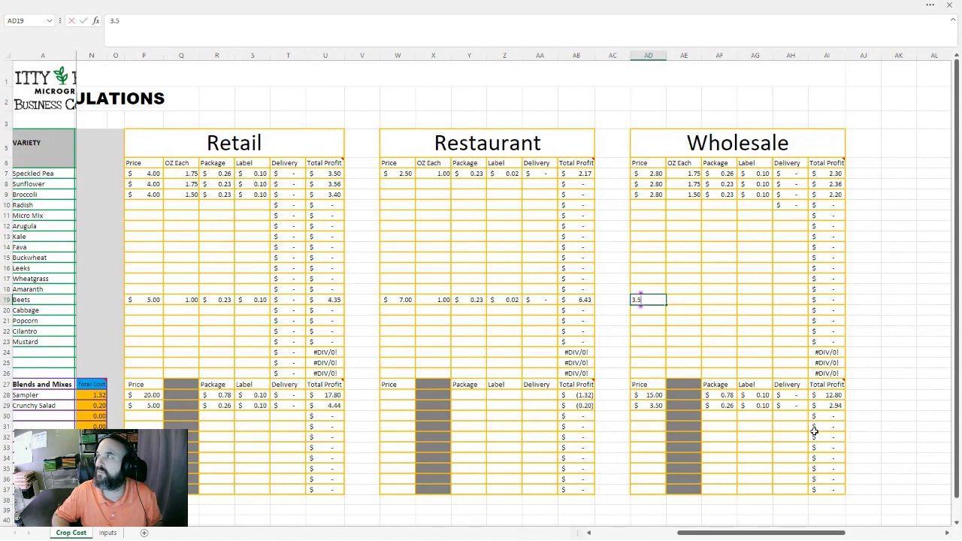
key("Tab")
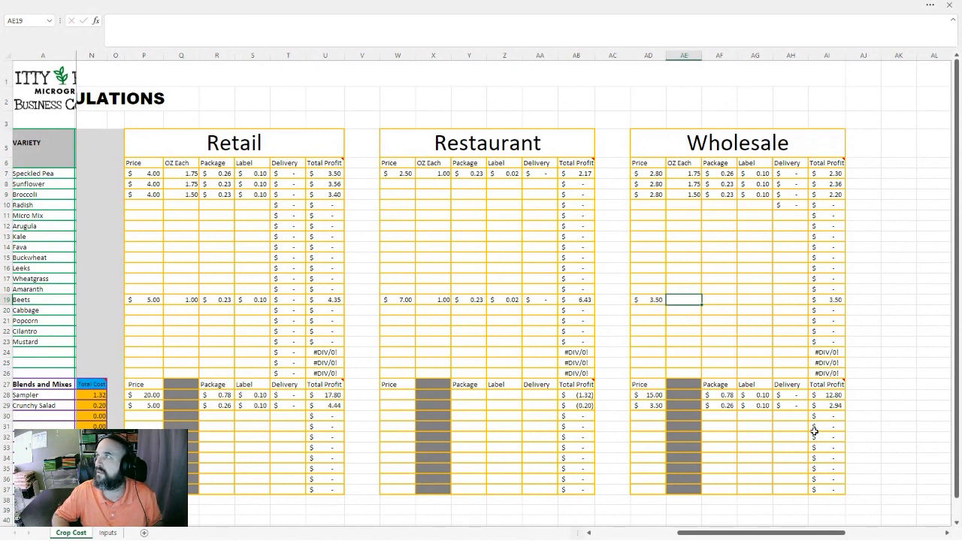
type("1")
key("Tab")
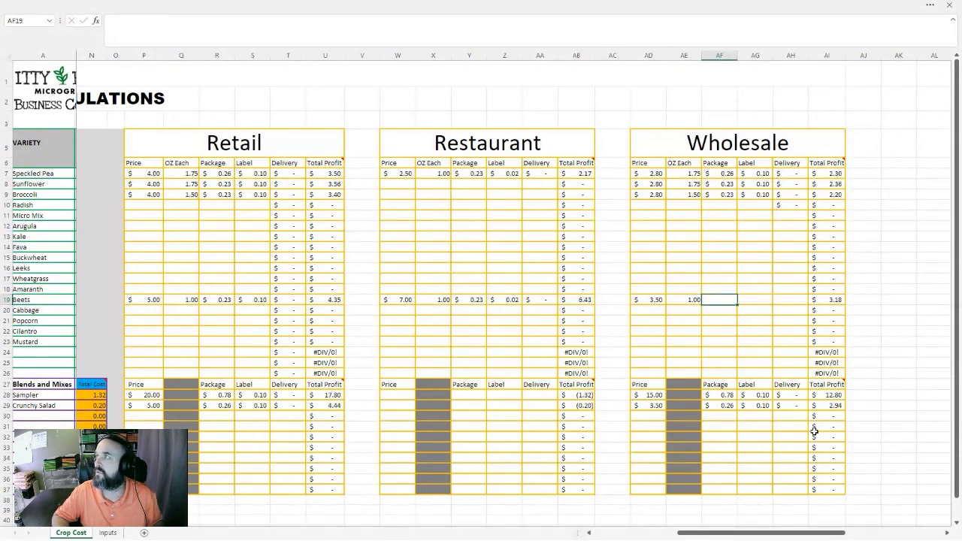
type(".23")
key("Tab")
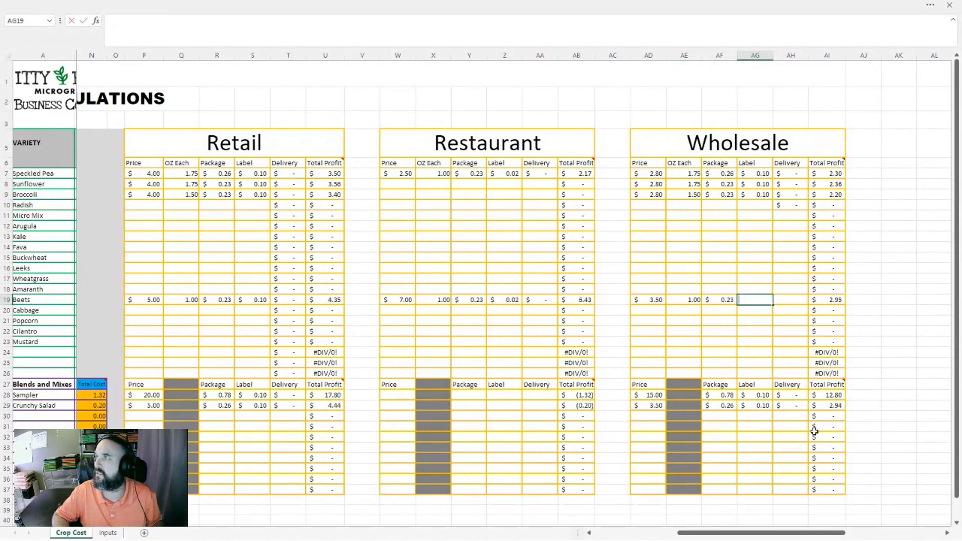
type(".10")
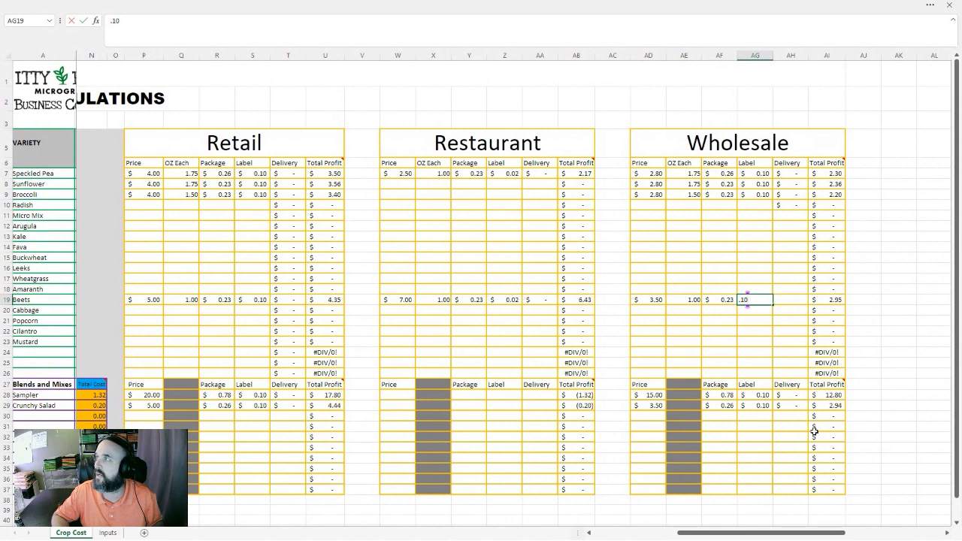
key("Tab")
type("0")
key("Return")
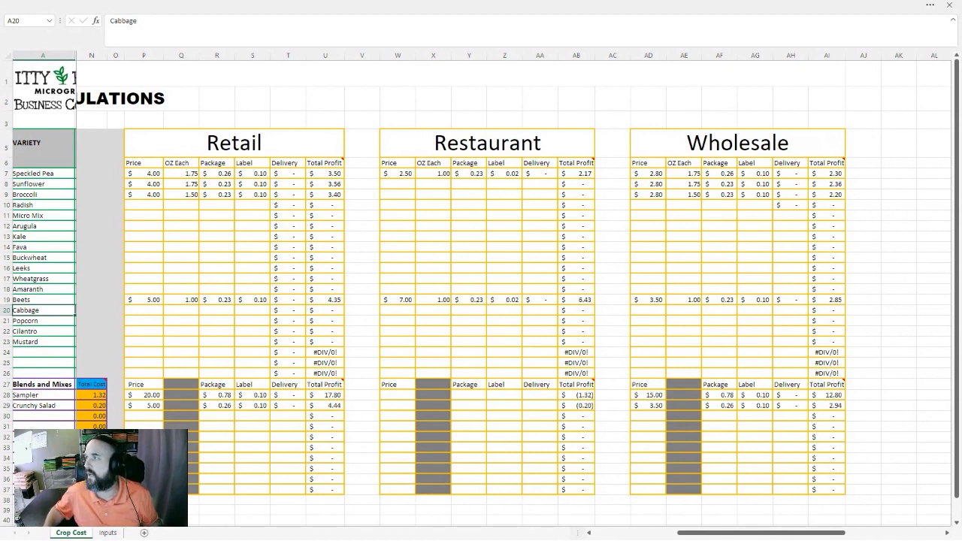
Add a new blend named Farmers Salad in the first empty row of Blends and Mixes
left_click_drag(778, 531, 694, 532)
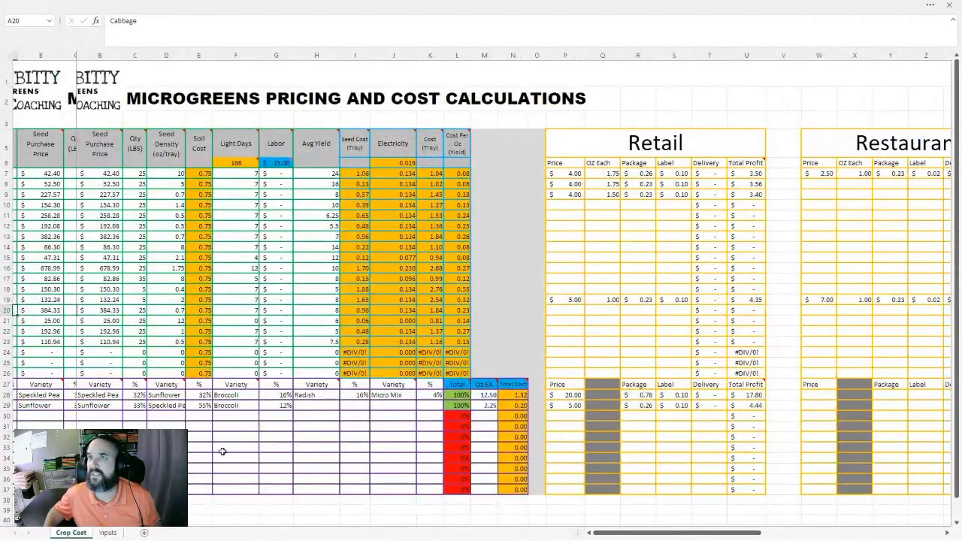
left_click(30, 415)
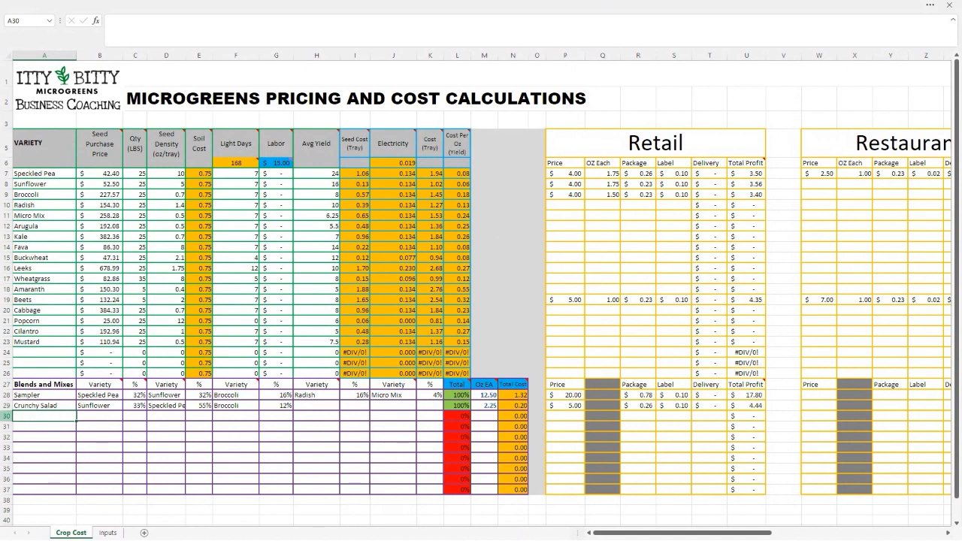
left_click(30, 396)
left_click(47, 406)
left_click(49, 417)
type("Farmer's Sa")
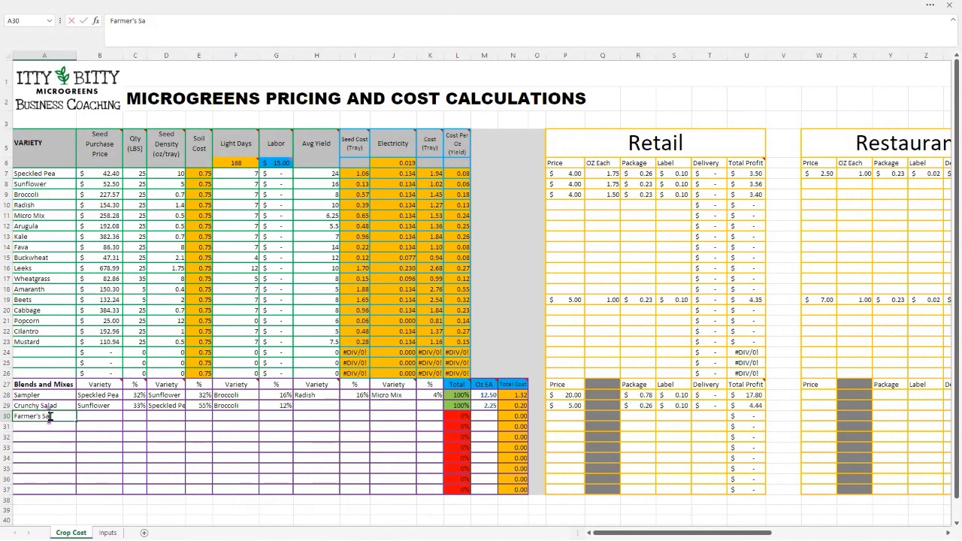
key("BackSpace")
key("BackSpace")
key("BackSpace")
key("BackSpace")
type("s Salade")
key("BackSpace")
key("Tab")
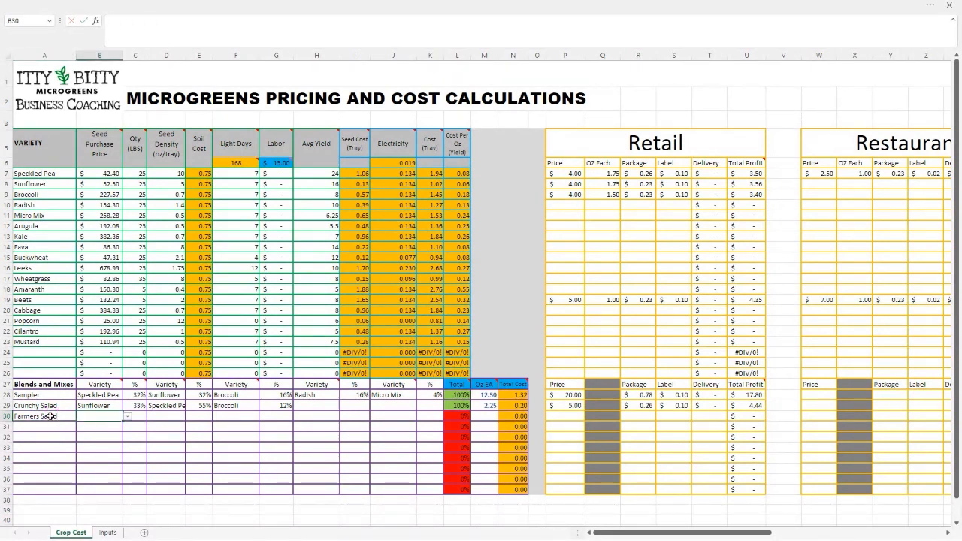
Choose Speckled Pea as the first variety of the Farmers Salad blend
left_click(129, 418)
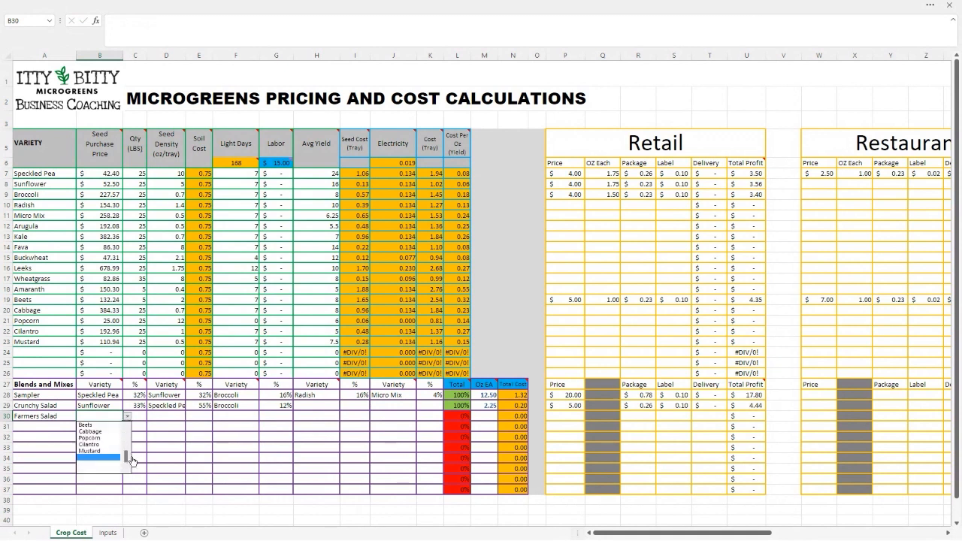
left_click_drag(128, 461, 126, 430)
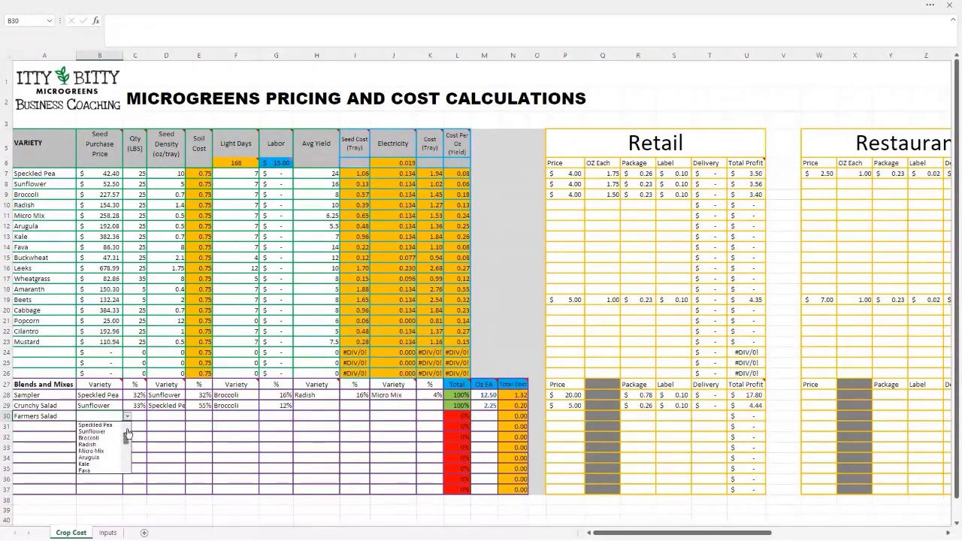
left_click(103, 425)
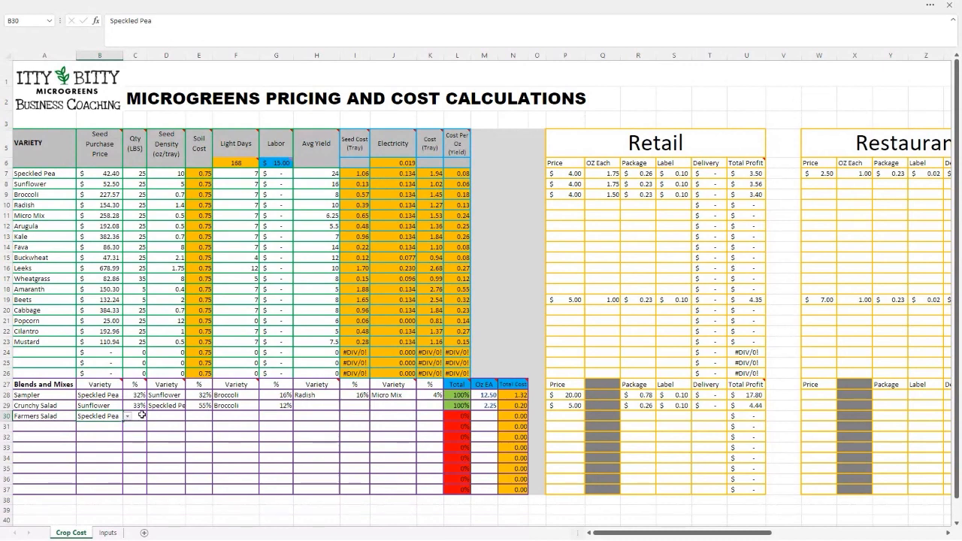
Set Speckled Pea's share of the Farmers Salad blend to 55% and add Sunflower as the second variety at 33%
left_click(143, 416)
type("55")
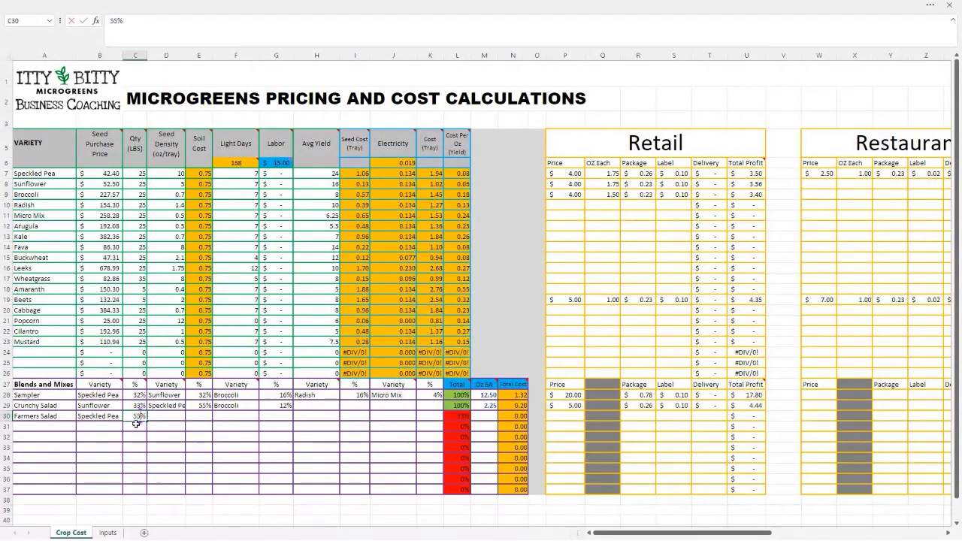
key("Tab")
left_click(190, 417)
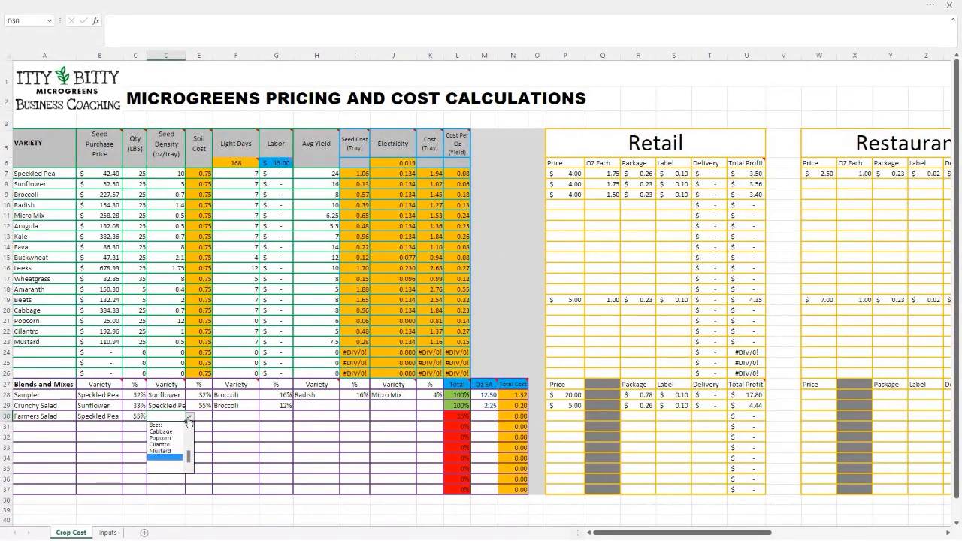
left_click(177, 433)
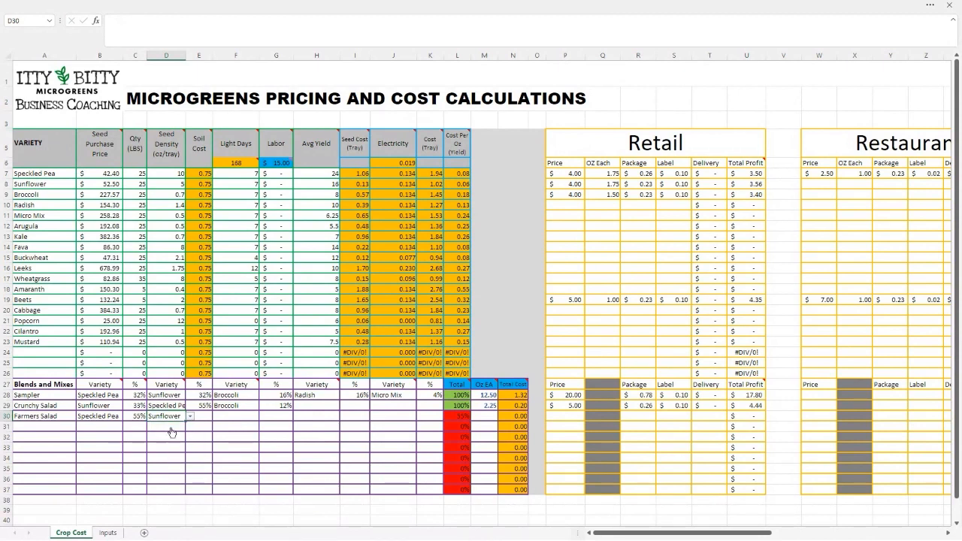
left_click(198, 415)
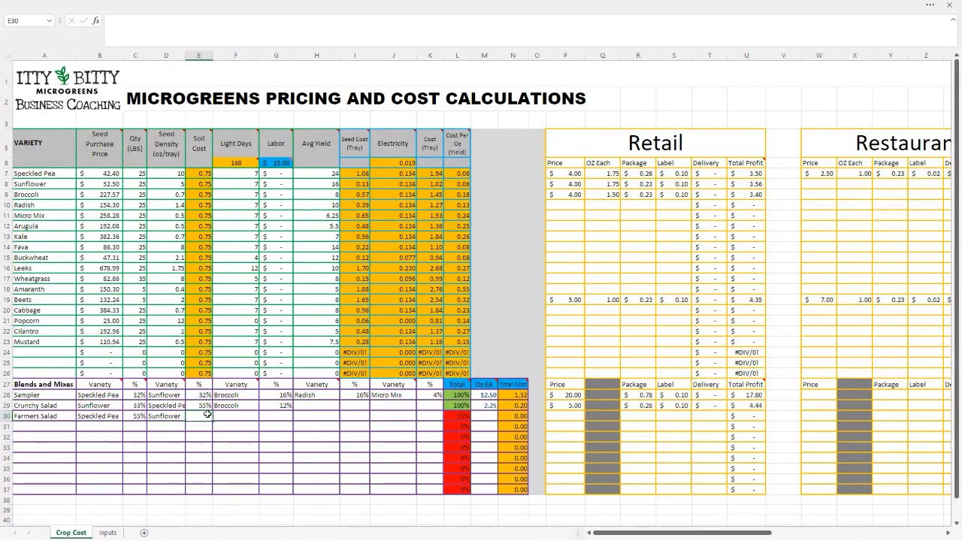
type("33")
key("Tab")
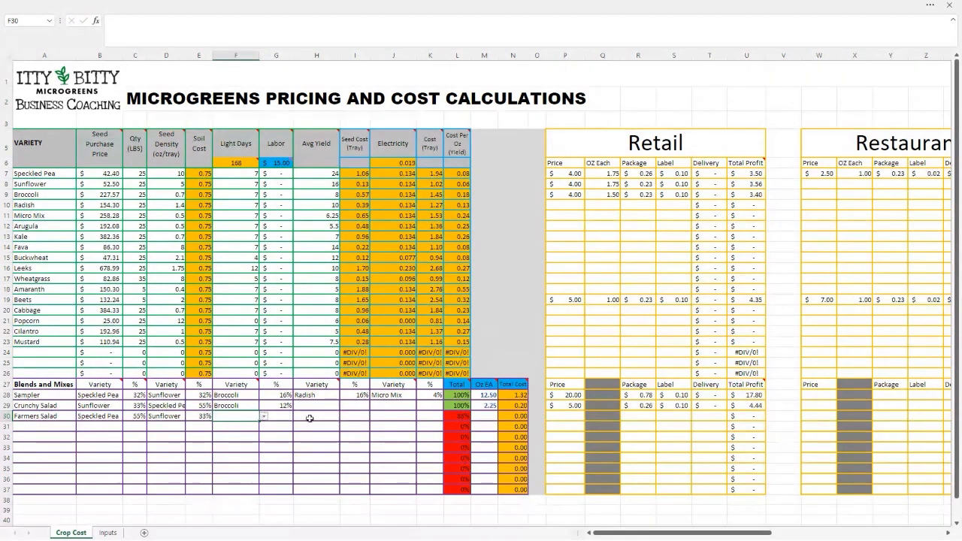
Add Buckwheat as the third variety of the Farmers Salad blend with a 12% share
left_click(263, 416)
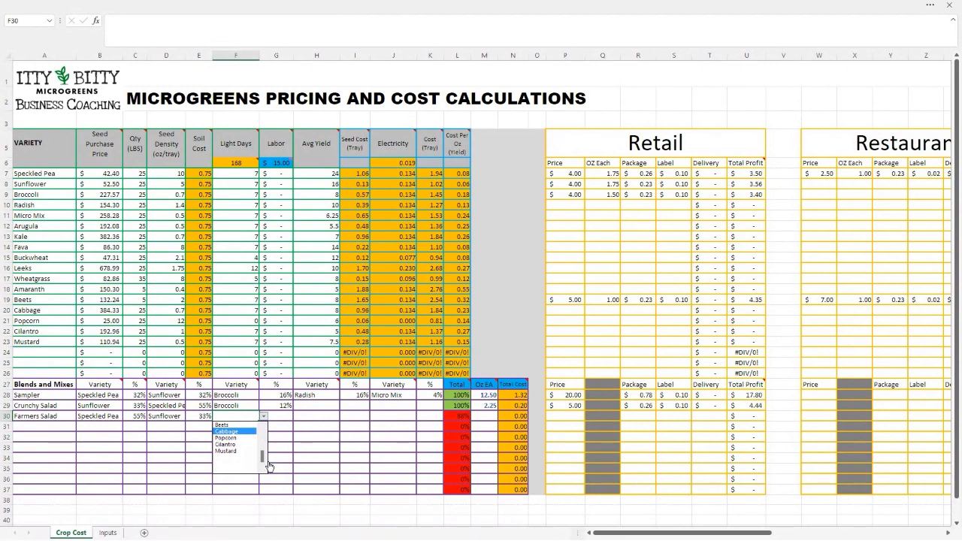
left_click_drag(262, 456, 263, 449)
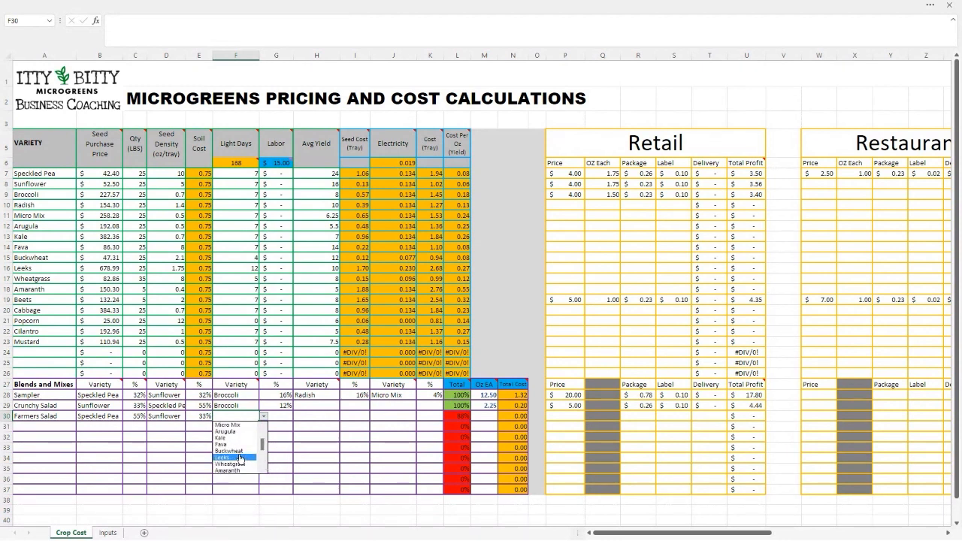
left_click(229, 451)
left_click(281, 407)
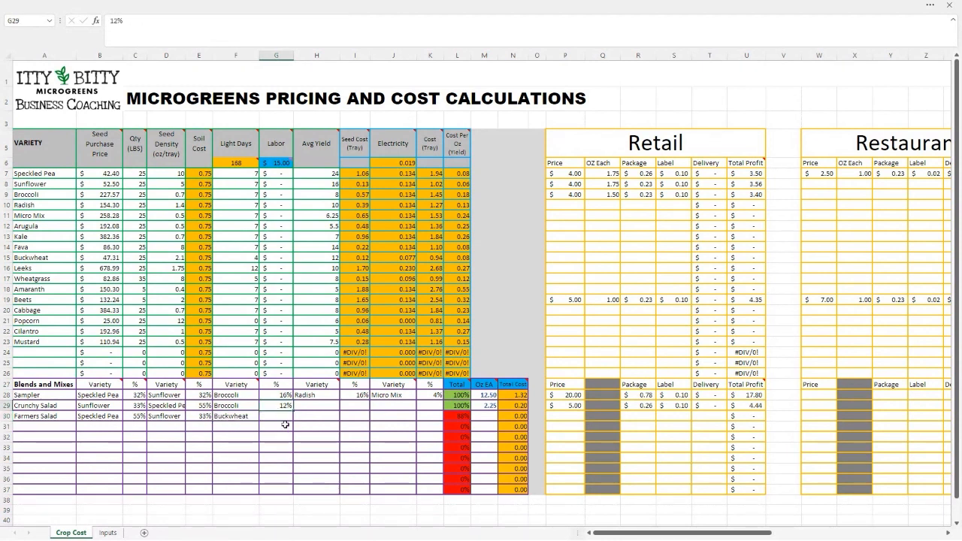
left_click(279, 417)
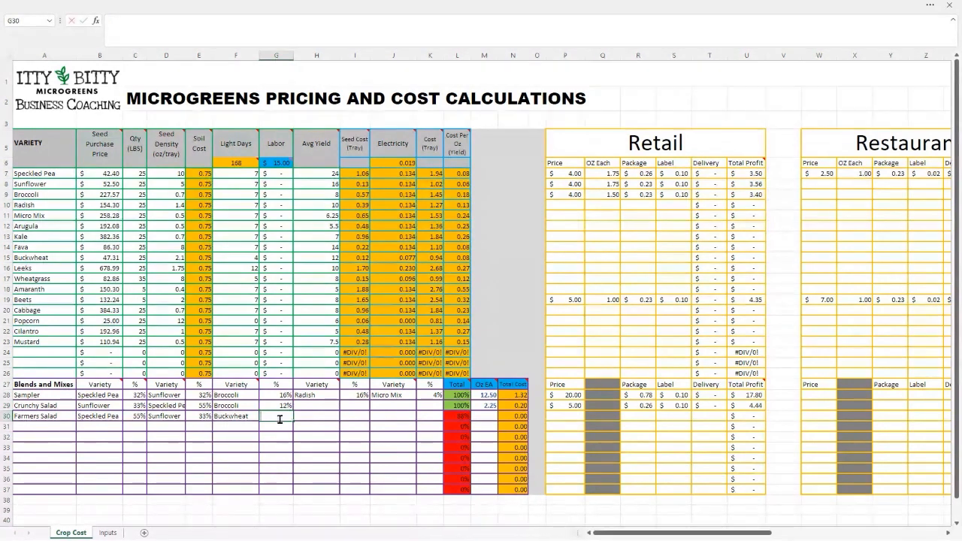
type("12%")
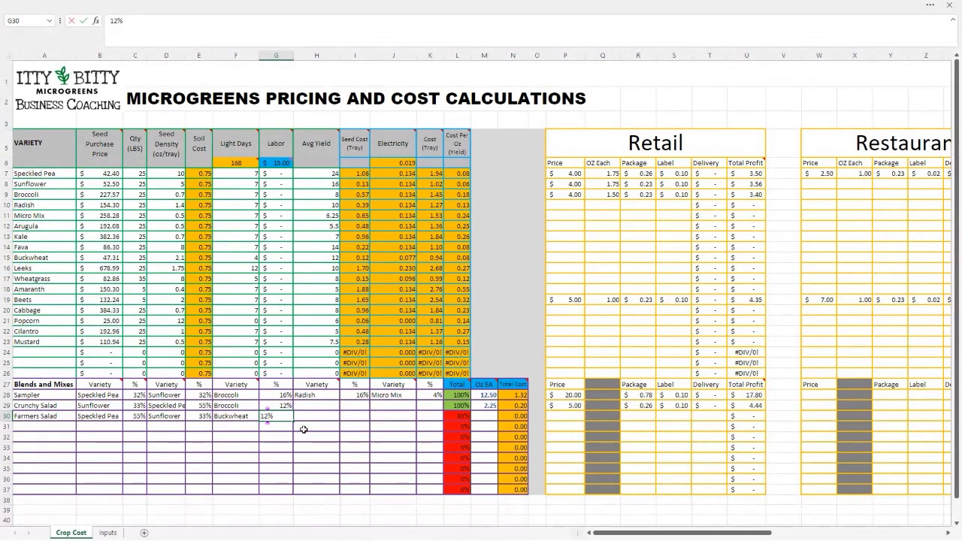
key("Tab")
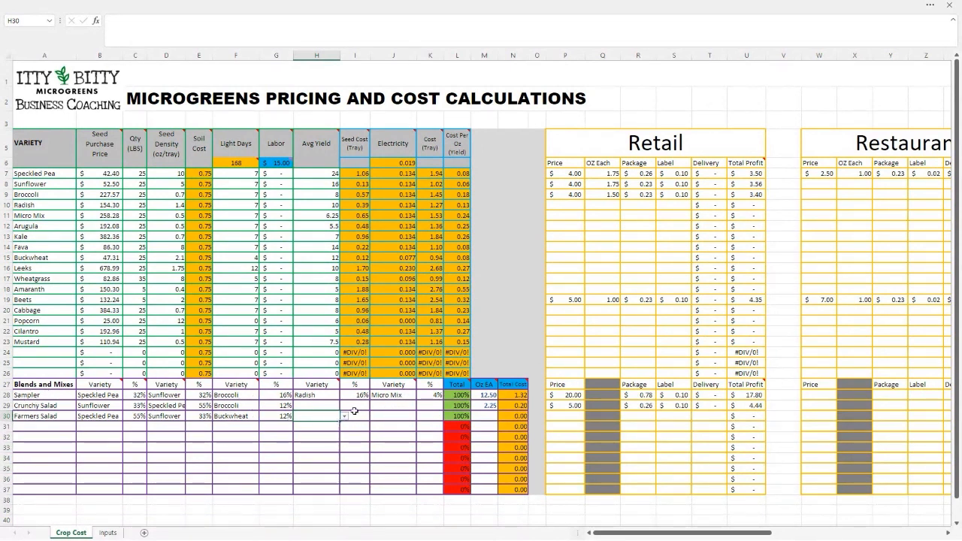
Set Farmers Salad's ounces each to 2.25 and its Retail price to 5
left_click(488, 415)
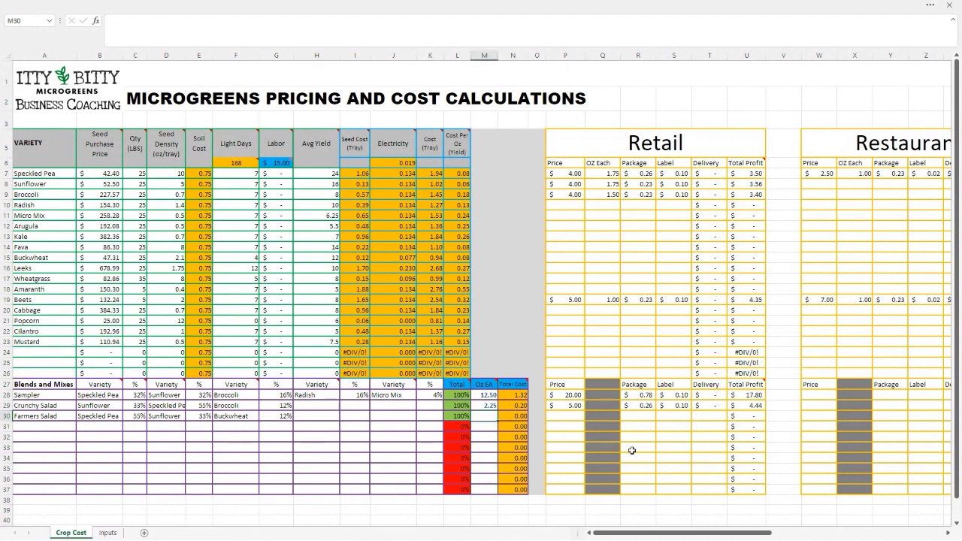
type("2.25")
key("Tab")
key("Tab")
key("Tab")
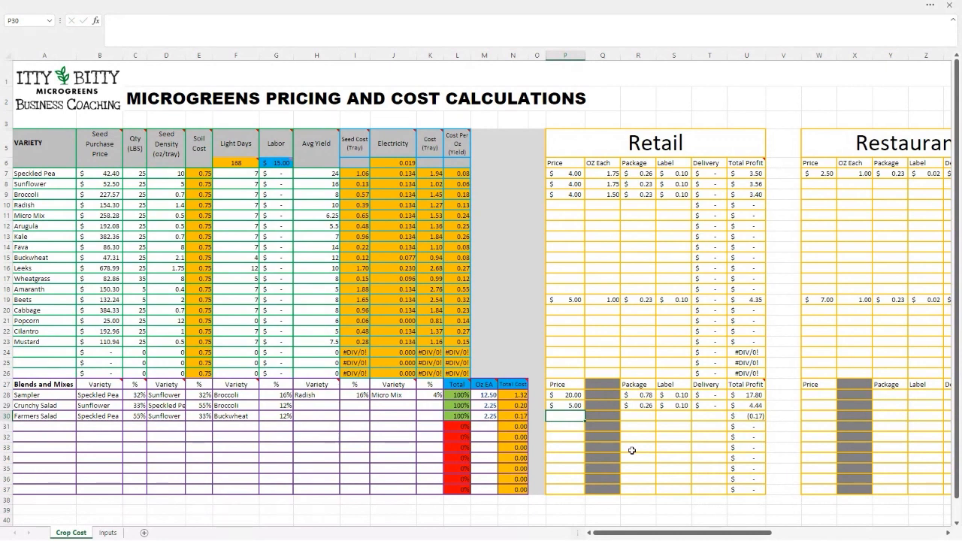
type("5.")
key("Tab")
key("Tab")
key("Tab")
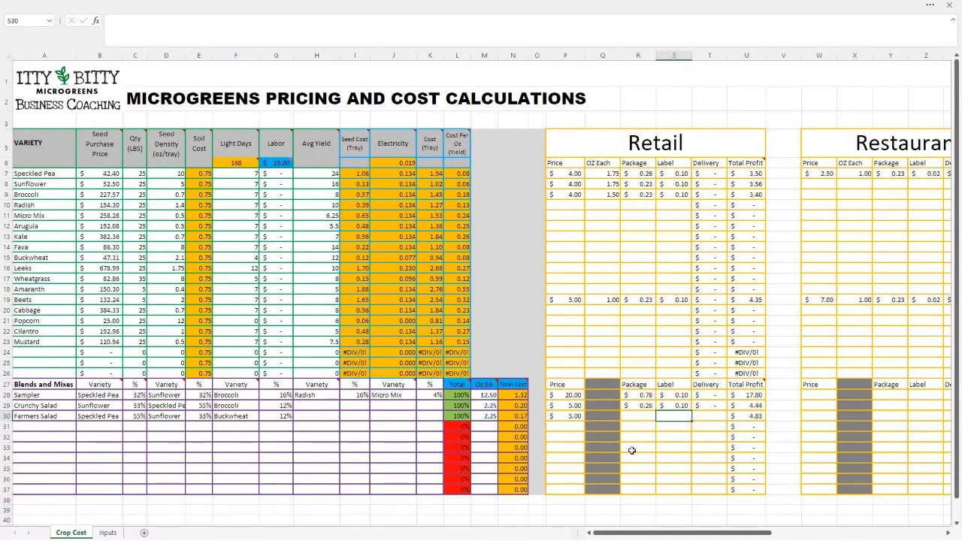
Fill in Farmers Salad's Retail costs with package 0.26, label 0.10 and delivery 0
key("Left")
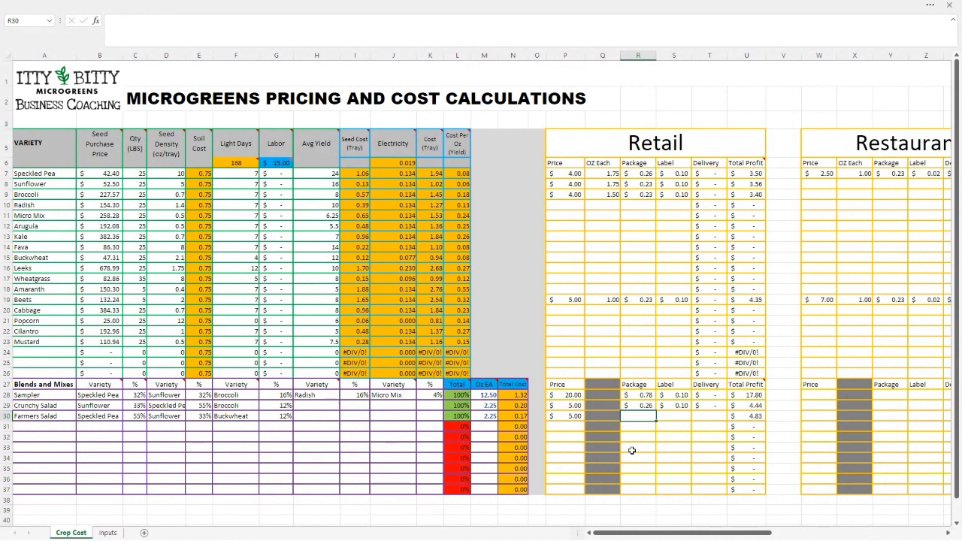
type(".26")
key("Tab")
type(".10")
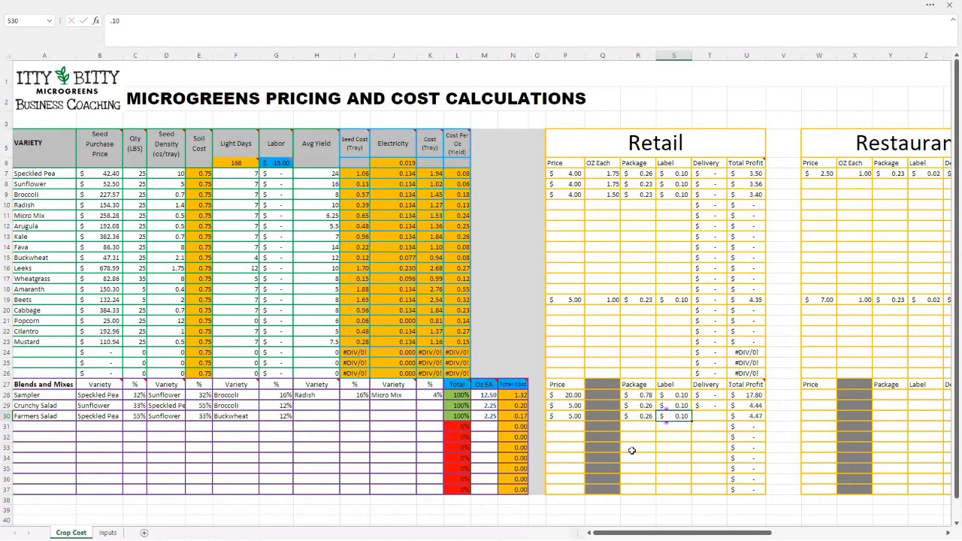
key("Tab")
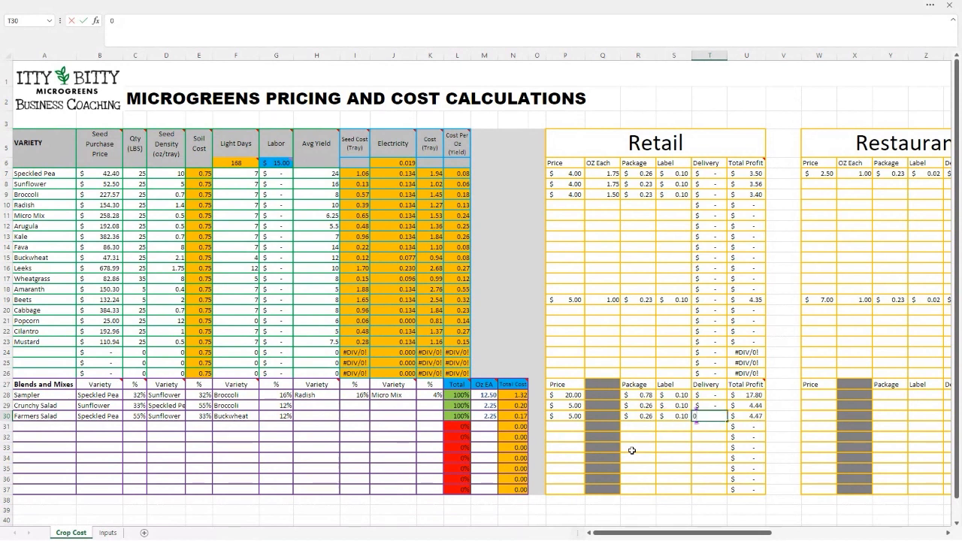
key("Tab")
key("Tab")
key("Tab")
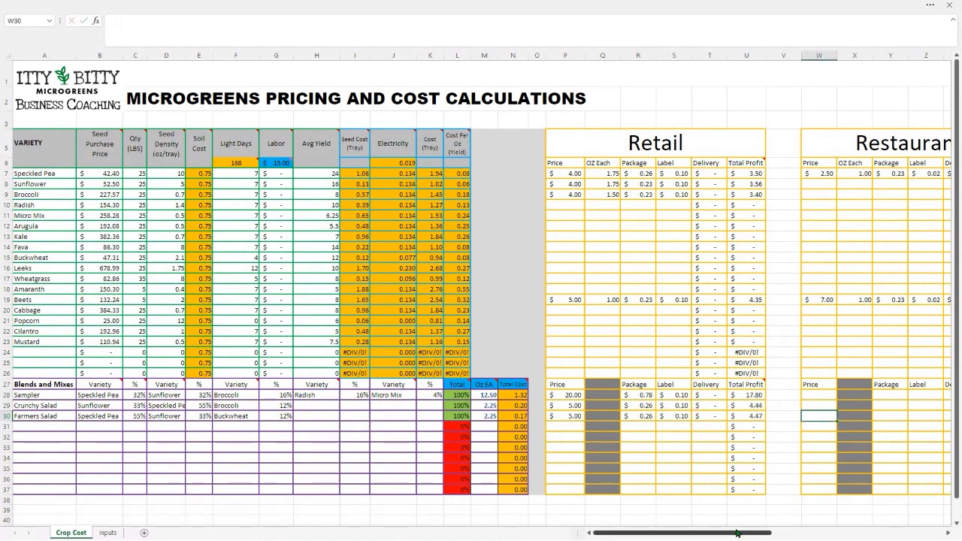
Fill in Farmers Salad's Wholesale figures with price 3.50, package cost 0.26, label cost 0.10 and delivery 0
left_click_drag(738, 532, 818, 521)
left_click(626, 417)
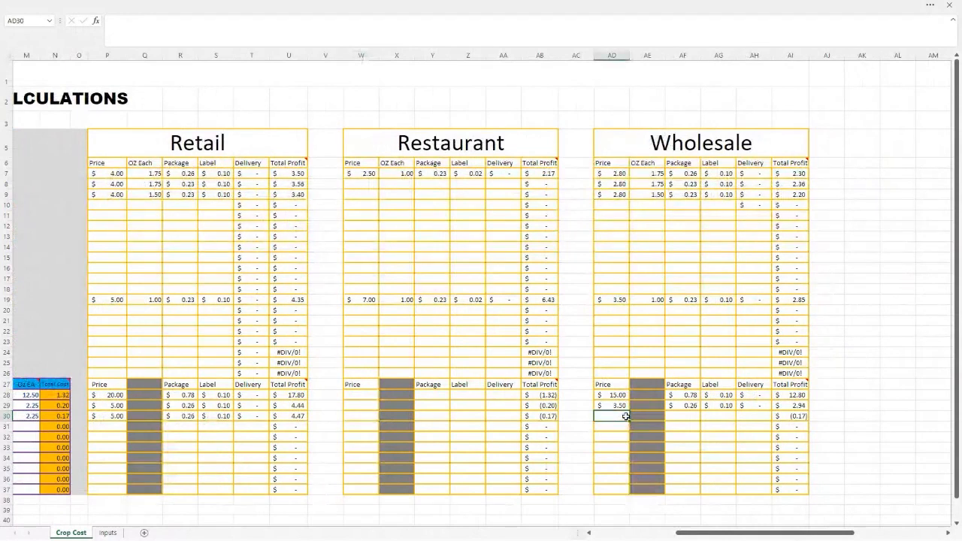
type("3.50")
key("Tab")
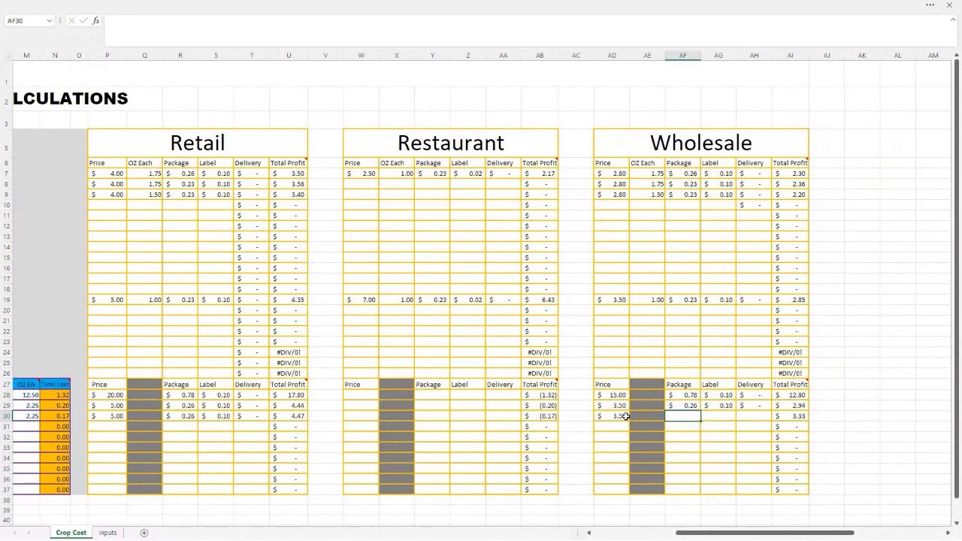
type(".26")
key("Tab")
type(".10")
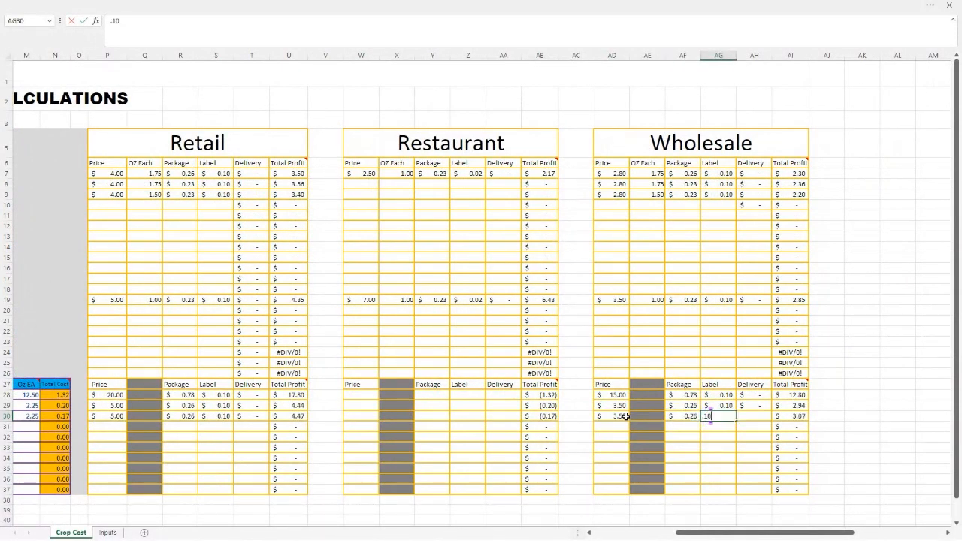
key("Tab")
type("0")
key("Return")
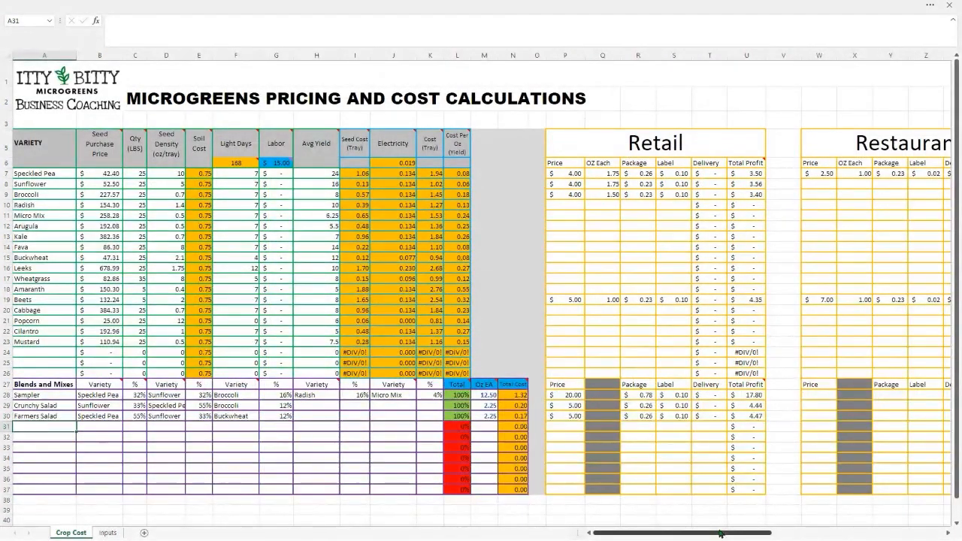
Review Farmers Salad's Wholesale label, delivery and profit figures and its ounces each
left_click_drag(720, 533, 804, 530)
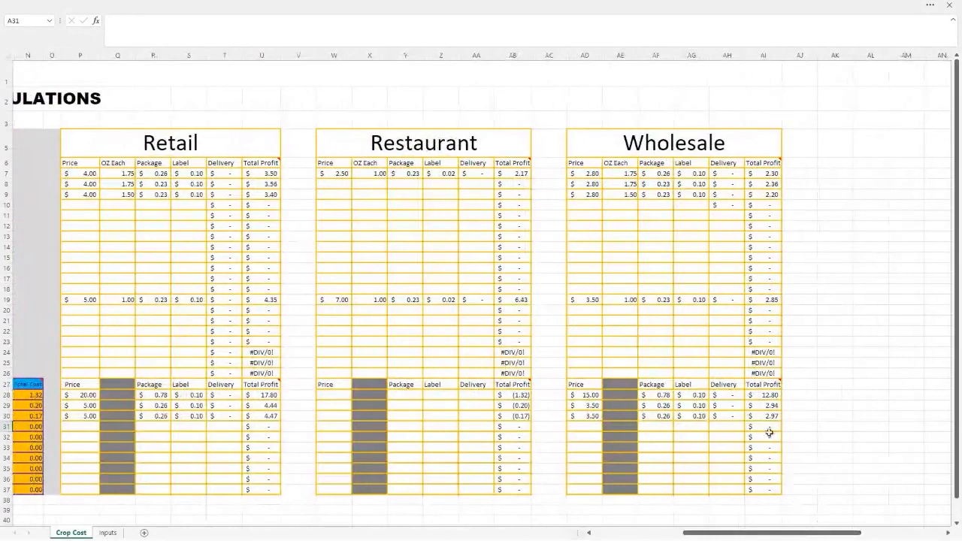
left_click(686, 413)
left_click(726, 416)
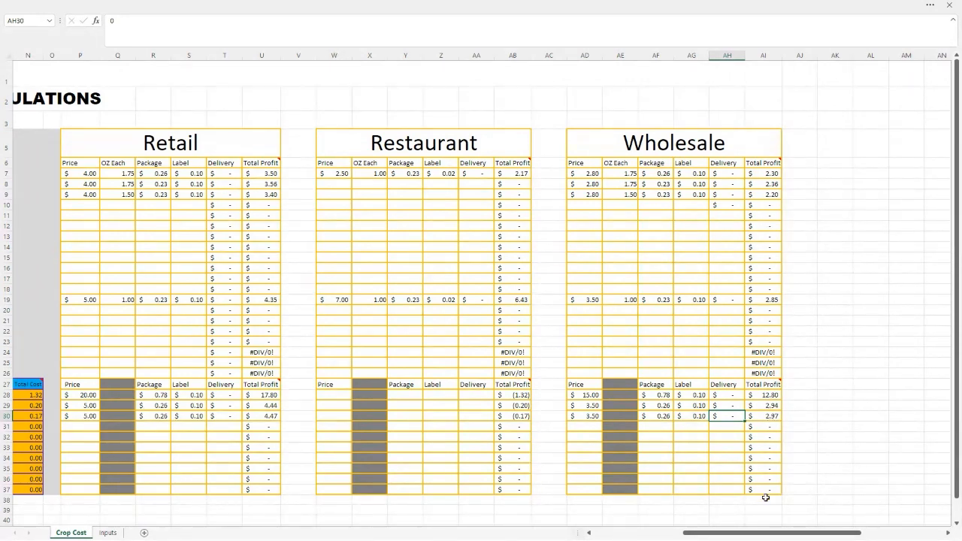
left_click_drag(765, 535, 671, 530)
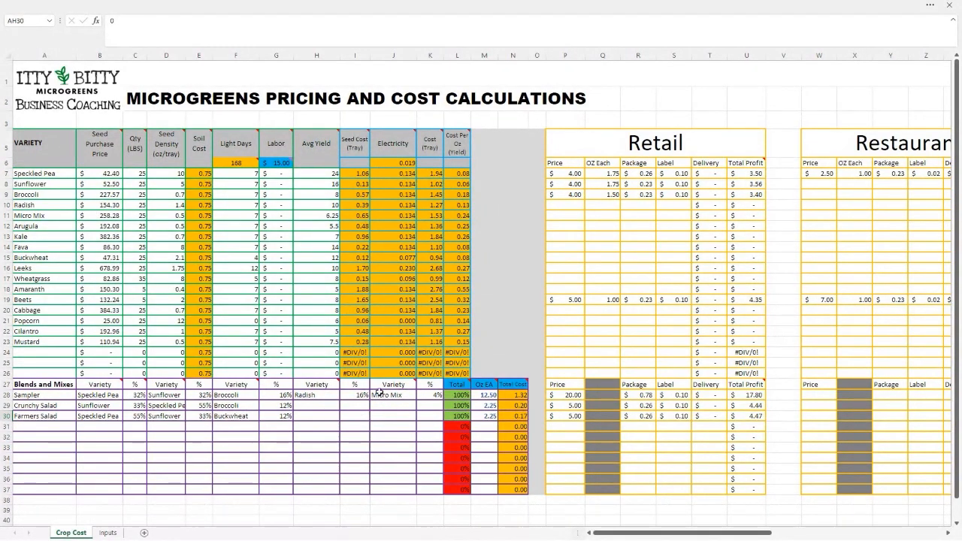
left_click(492, 417)
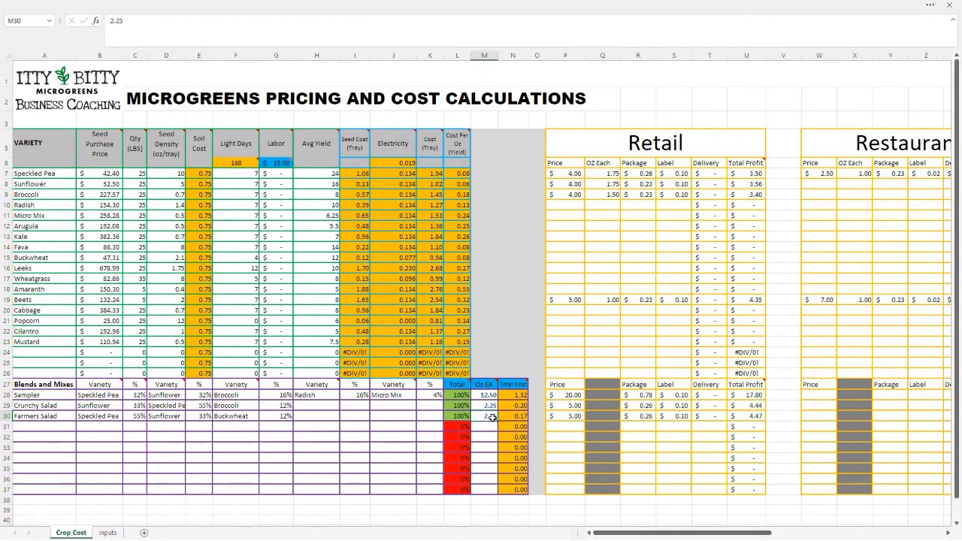